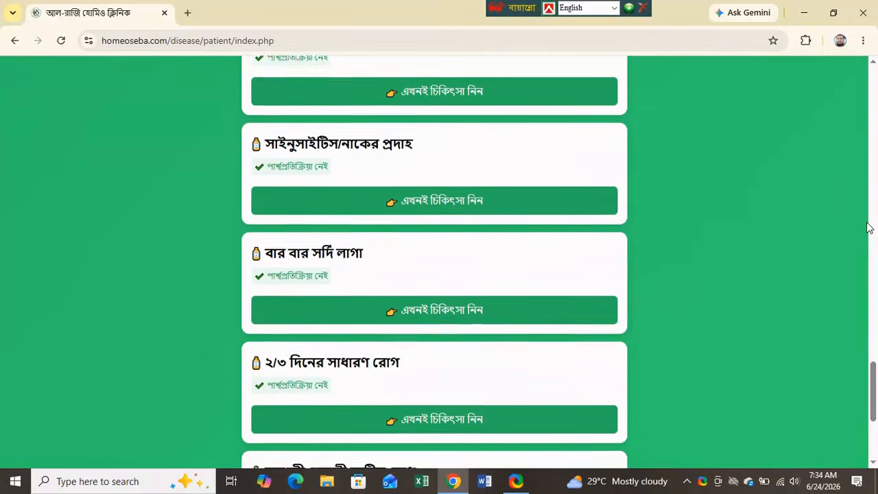
# - Scroll the disease list up to the সাইনুসাইটিস/নাকের প্রদাহ treatment card
pyautogui.scroll(2, 868, 227)
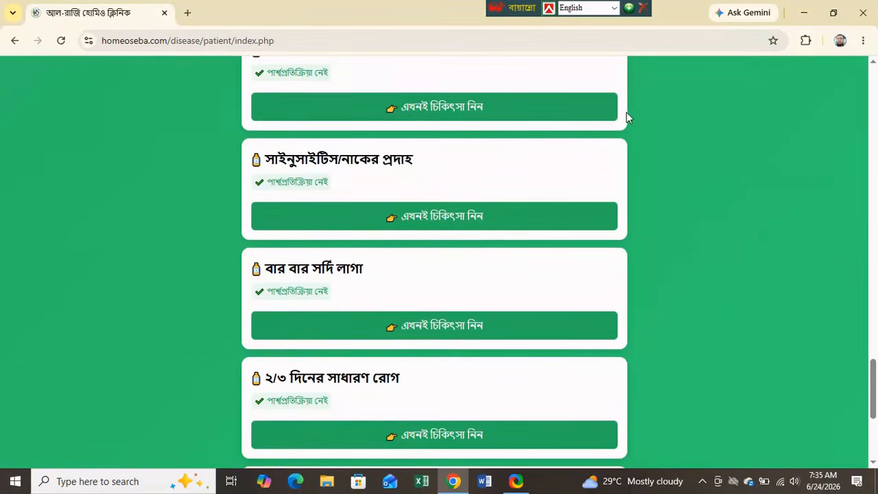
# - Start a sinusitis case, set gender to পুরুষ, and autofill mobile, e-mail and address
pyautogui.click(435, 221)
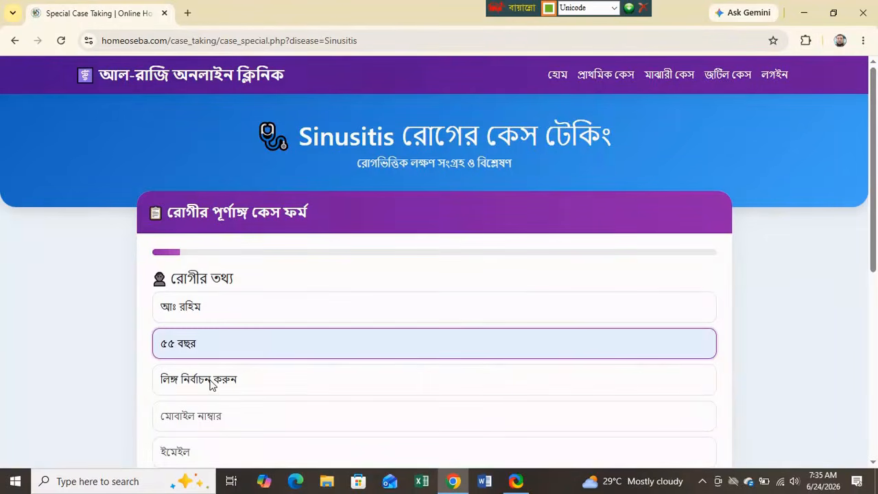
pyautogui.click(199, 379)
pyautogui.click(176, 427)
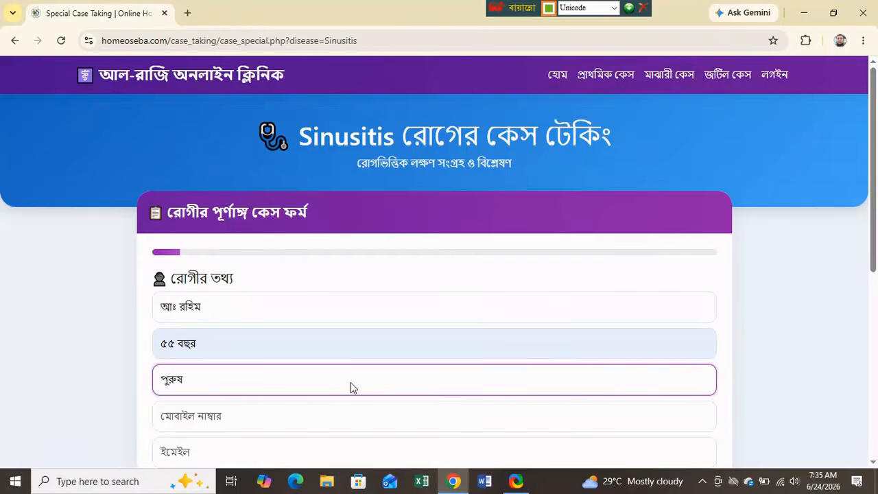
pyautogui.scroll(-2, 350, 384)
pyautogui.click(218, 294)
pyautogui.click(268, 328)
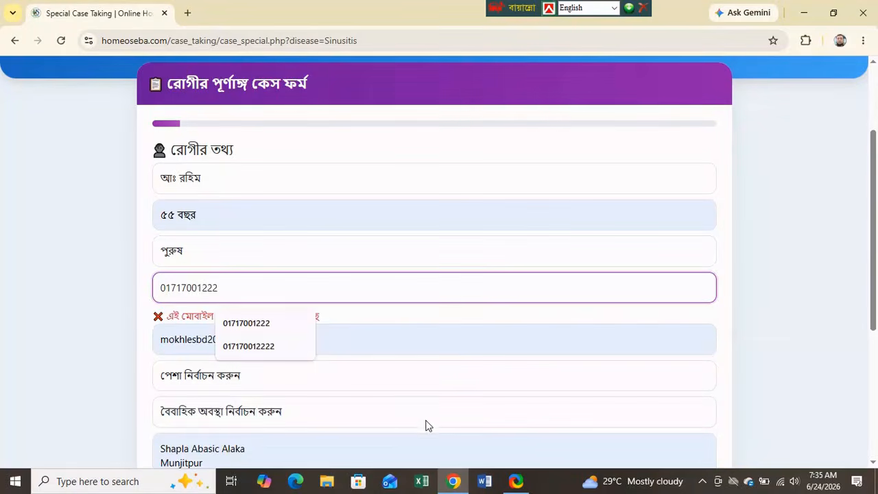
# - Set occupation to কৃষক and marital status to বিবাহিত, and add a comma to the address
pyautogui.scroll(-3, 427, 424)
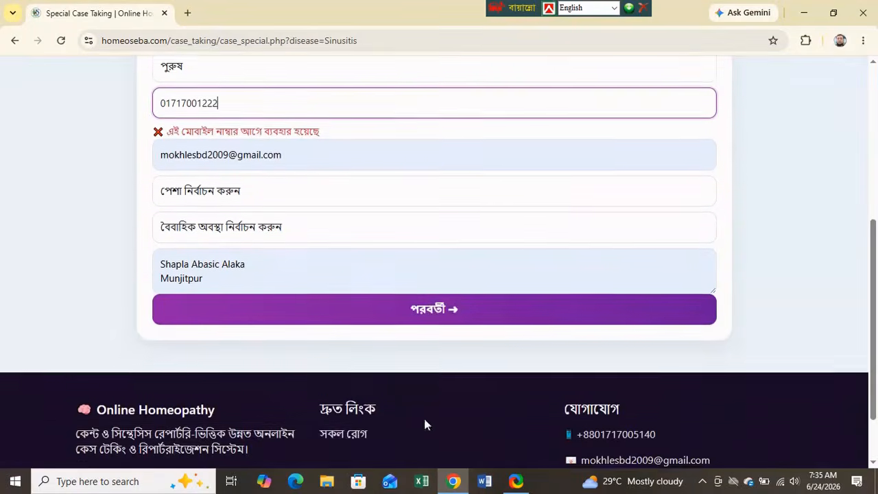
pyautogui.click(254, 191)
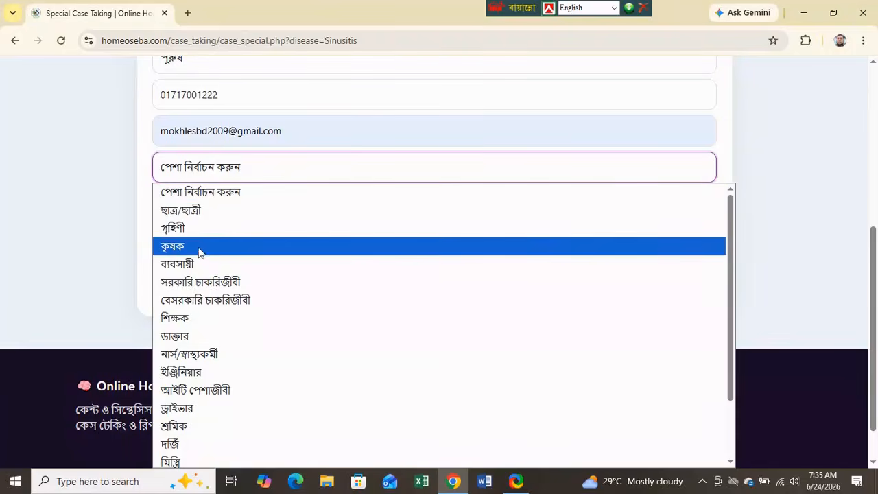
pyautogui.click(173, 246)
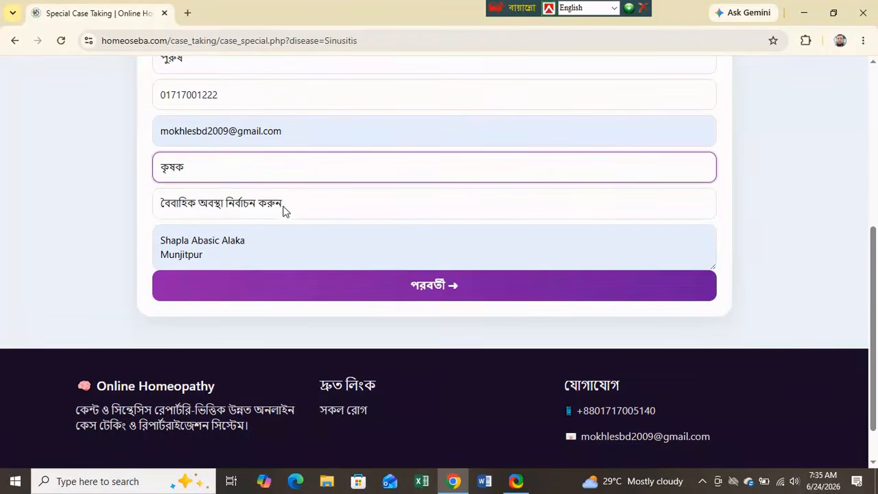
pyautogui.click(285, 208)
pyautogui.click(203, 268)
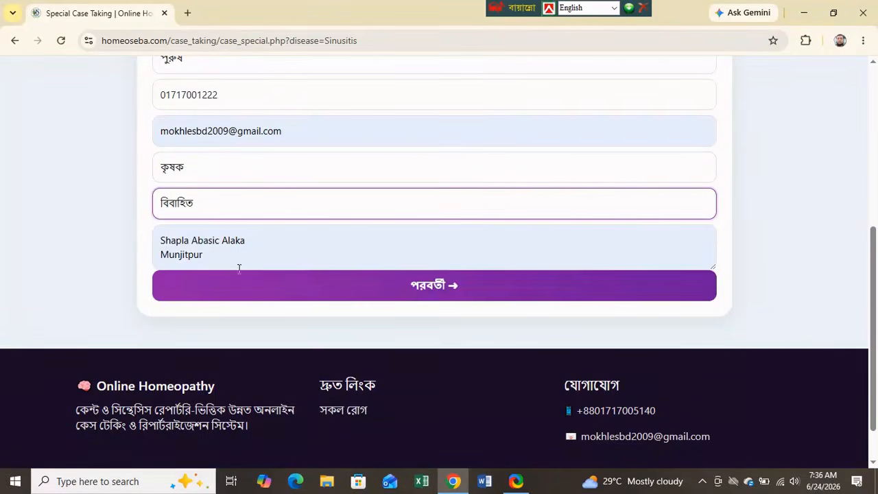
pyautogui.click(261, 255)
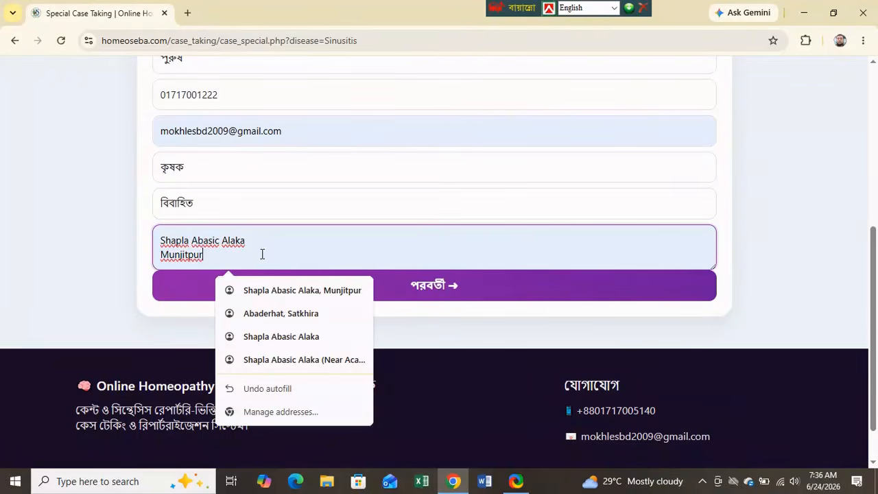
pyautogui.write(', Satkhira')
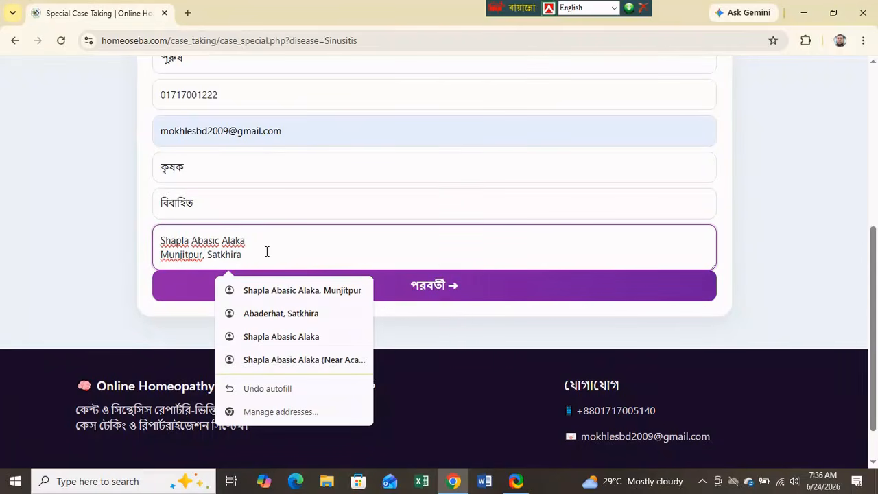
pyautogui.click(765, 287)
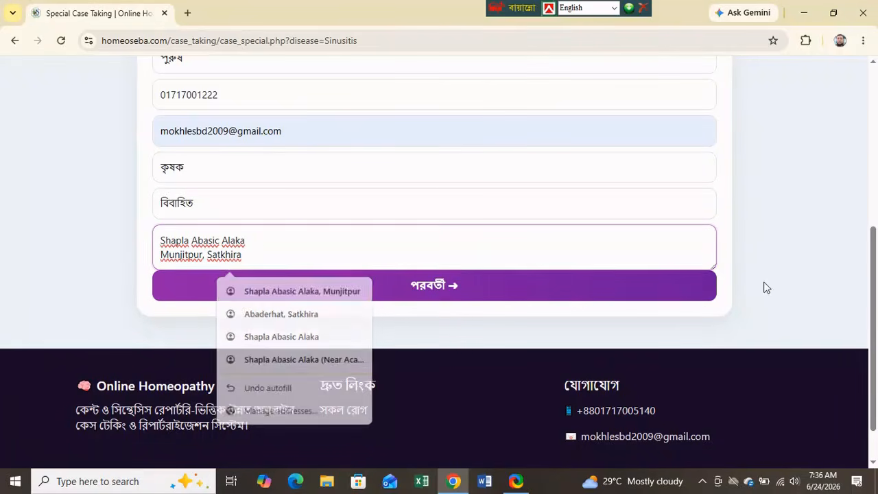
# - On the clinical step, set illness duration to ৬ মাসের বেশি and heat tolerance to শীত অসহ্য
pyautogui.click(450, 297)
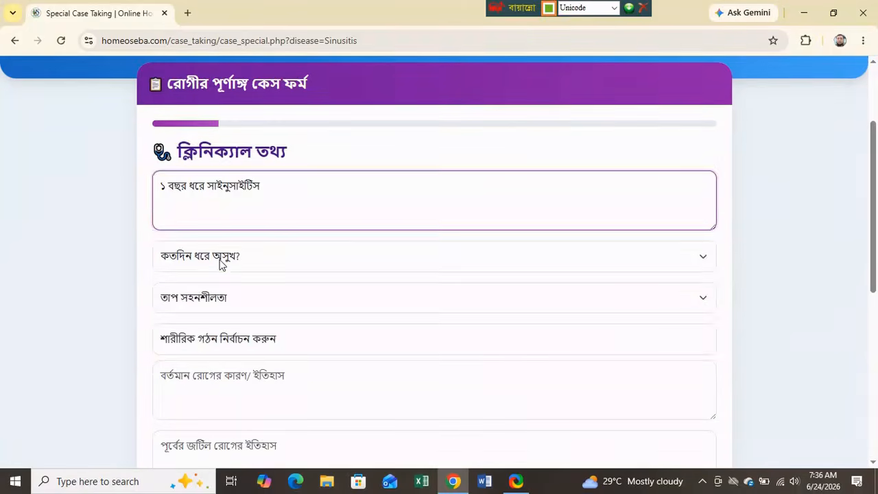
pyautogui.click(222, 264)
pyautogui.click(223, 357)
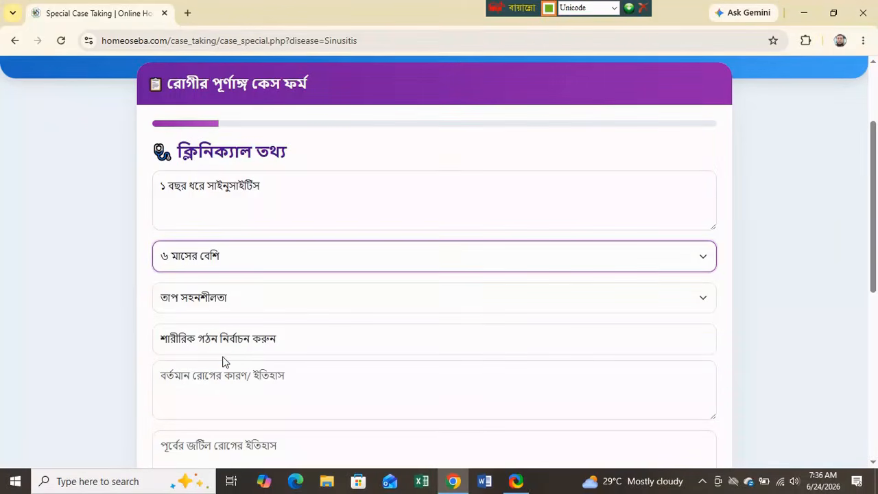
pyautogui.click(213, 300)
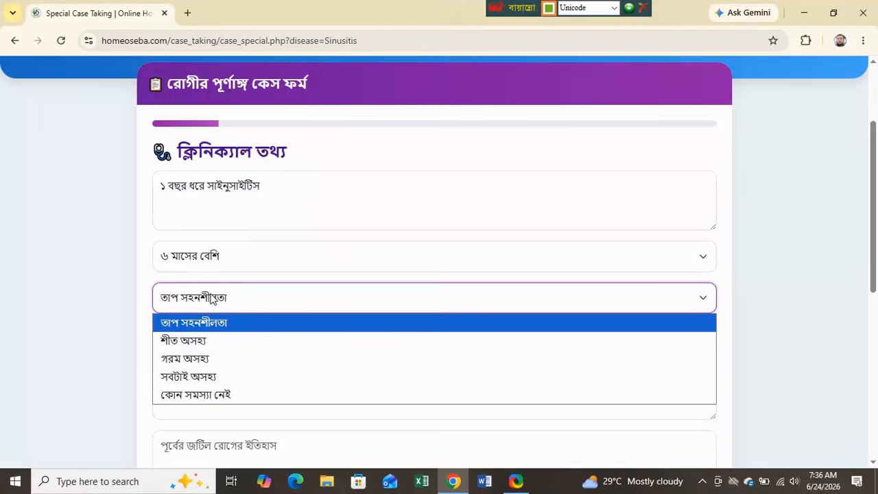
pyautogui.click(199, 342)
# - Set body type স্বাভাবিক, paste a colds family history, and choose habit চা/কফি বেশি
pyautogui.scroll(-1, 316, 305)
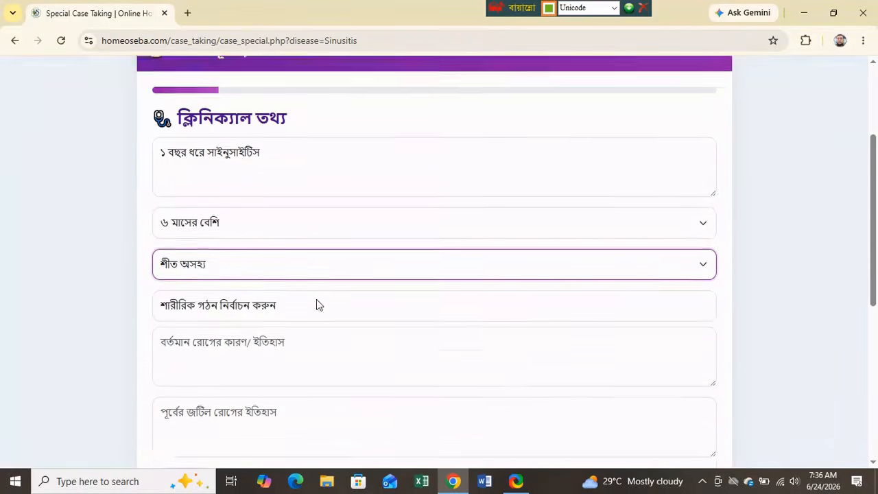
pyautogui.scroll(-1, 316, 304)
pyautogui.click(250, 213)
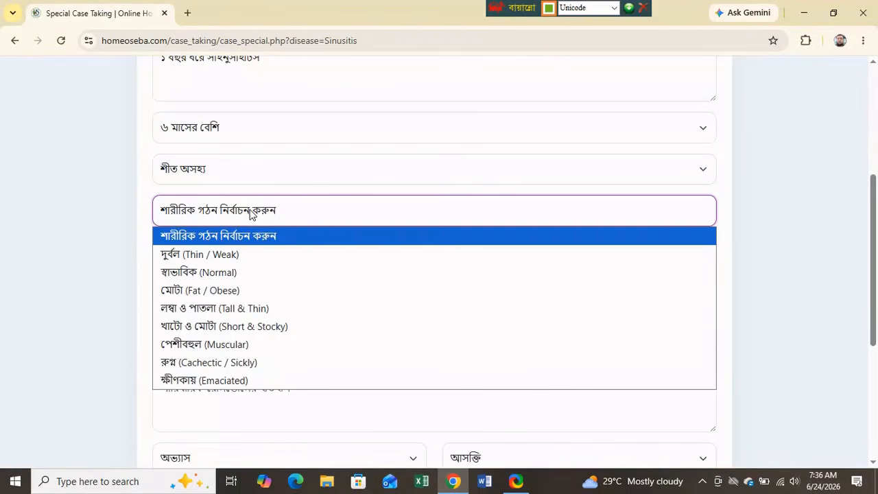
pyautogui.click(198, 273)
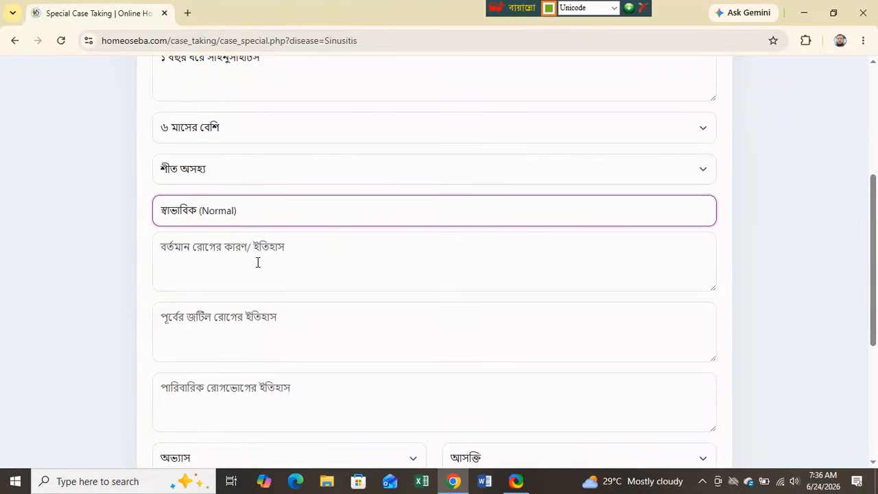
pyautogui.scroll(-2, 265, 254)
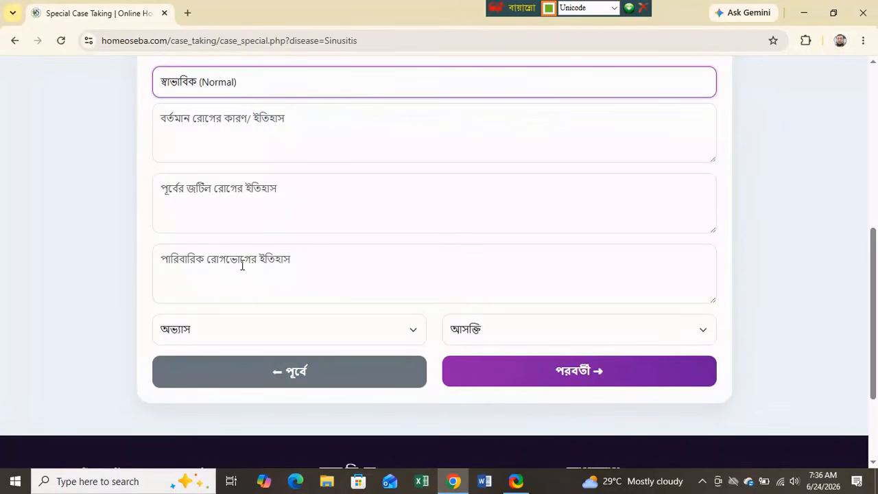
pyautogui.click(243, 262)
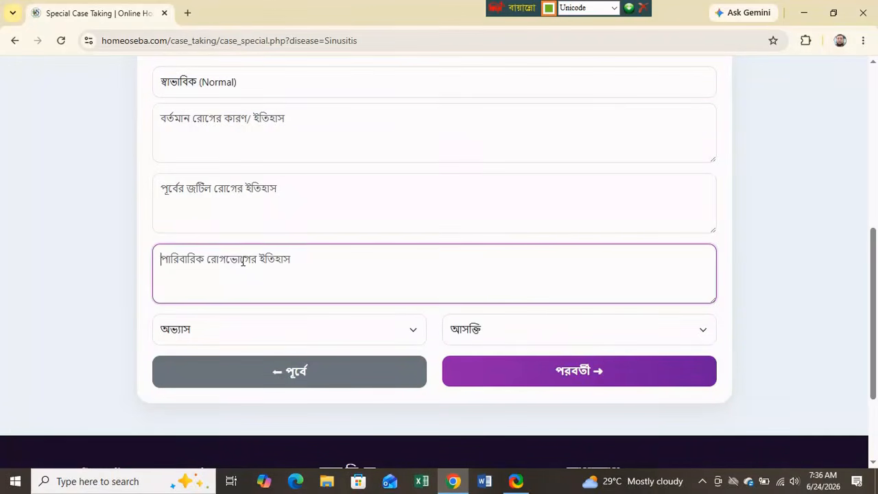
pyautogui.write('সরদি লাগার প্রবণতা')
pyautogui.click(345, 338)
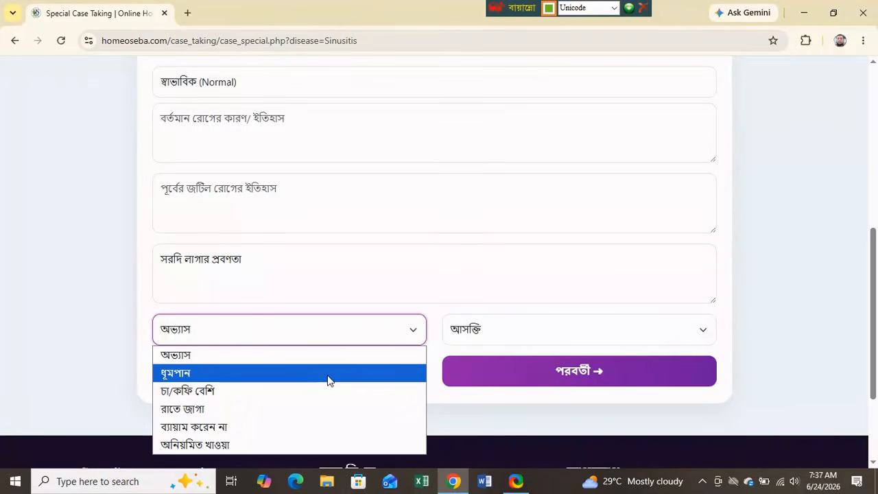
pyautogui.click(219, 396)
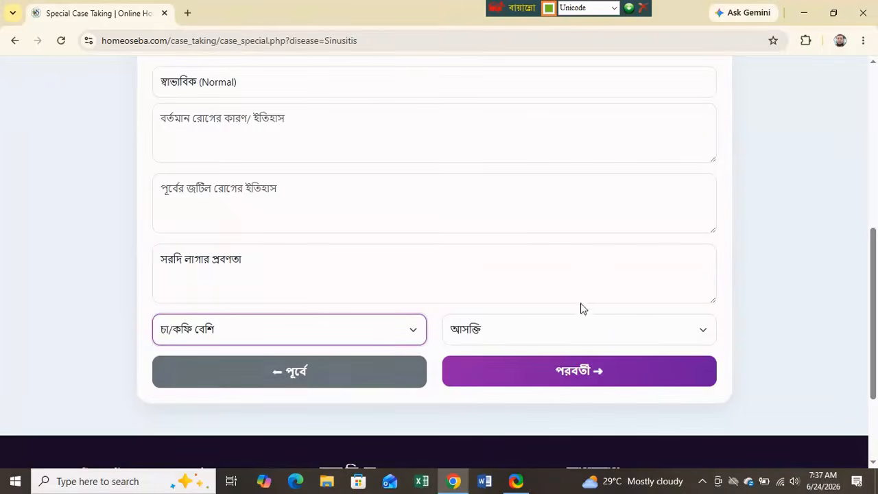
pyautogui.click(521, 335)
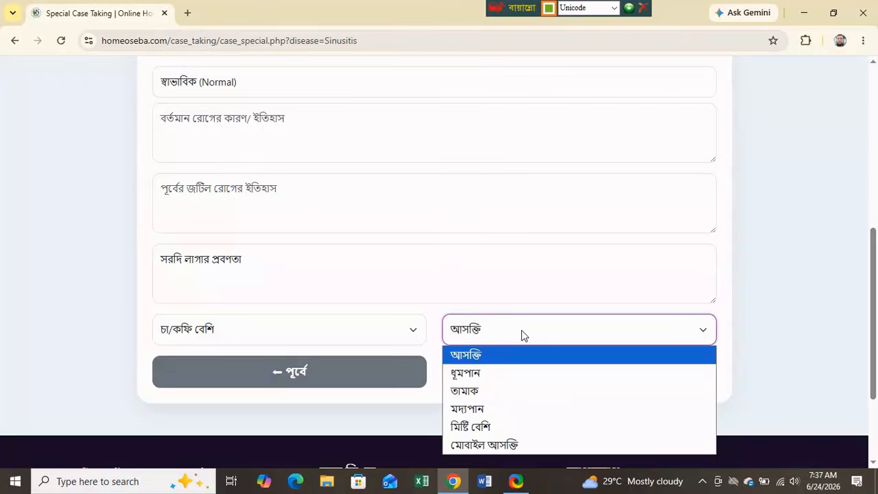
pyautogui.click(614, 274)
# - Tick sneezing symptoms ঘুম থেকে উঠে হাঁচি, ধুলাবালিতে হাঁচি and ফুলের গন্ধে হাঁচি
pyautogui.click(573, 375)
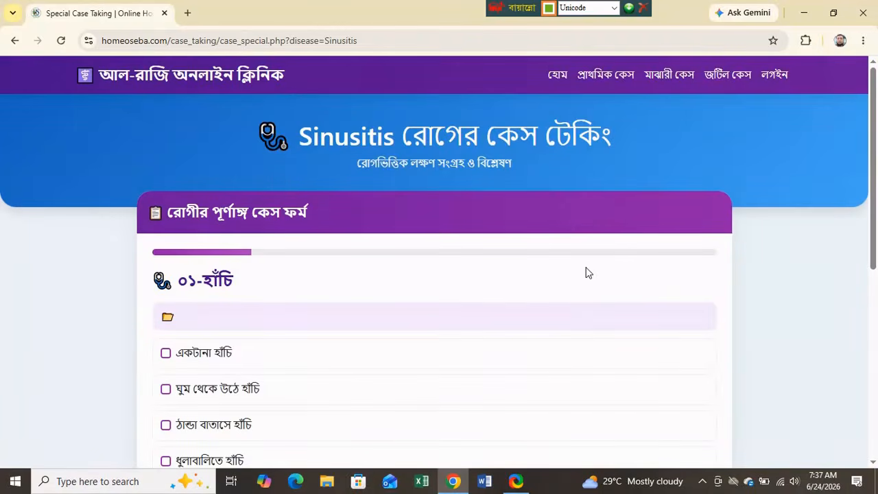
pyautogui.scroll(-3, 460, 314)
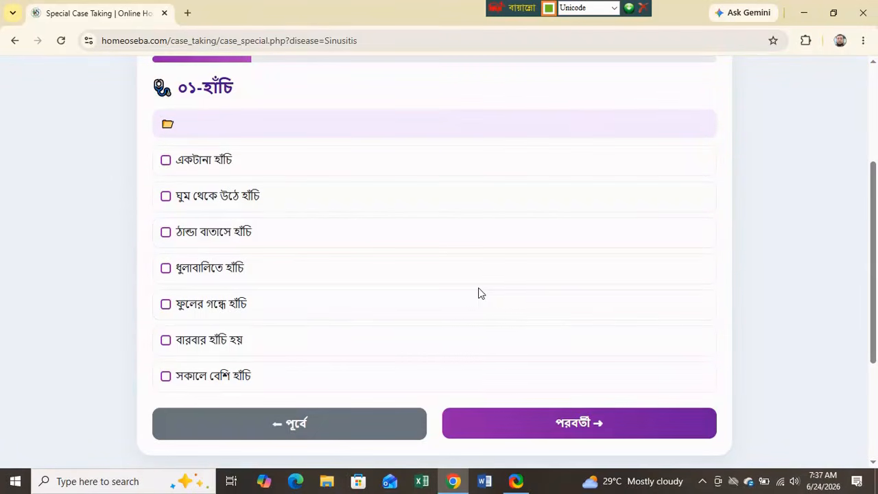
pyautogui.click(166, 197)
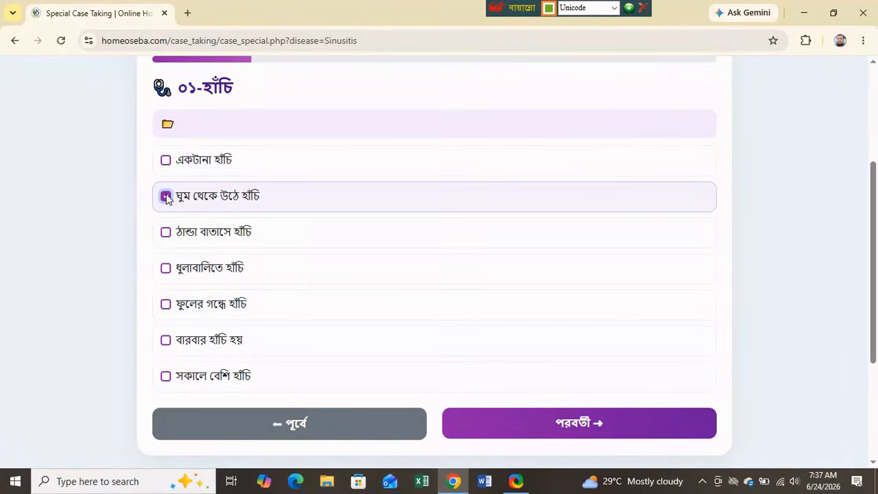
pyautogui.click(167, 269)
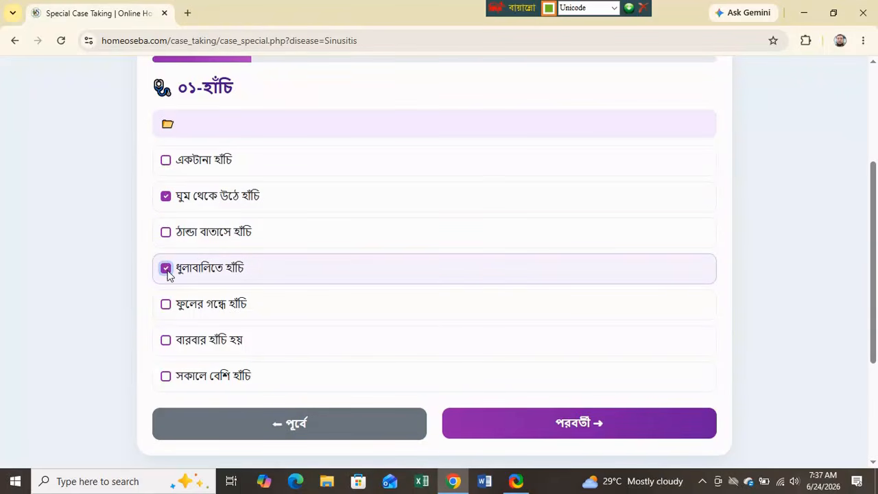
pyautogui.click(166, 304)
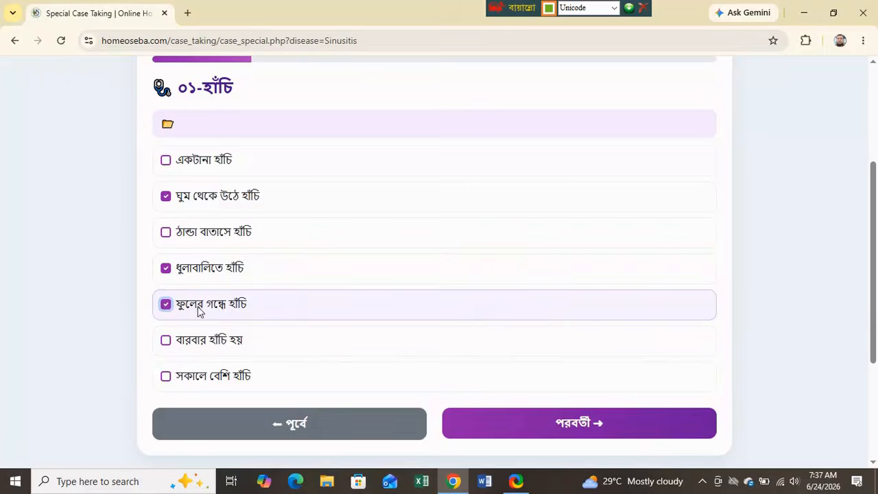
# - Tick nasal blockage symptoms নাক বন্ধ থাকে, বাম পাশ বন্ধ and শুতে গেলে নাক বন্ধ
pyautogui.click(564, 424)
pyautogui.scroll(-3, 578, 357)
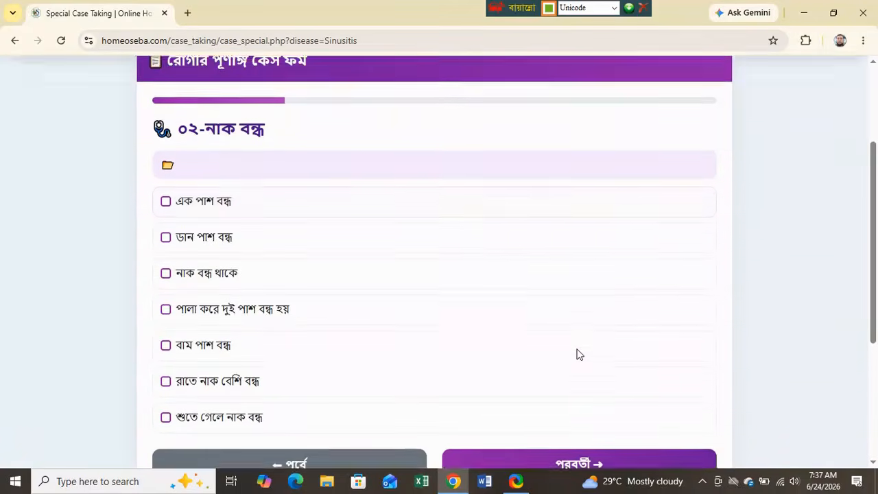
pyautogui.scroll(-1, 578, 354)
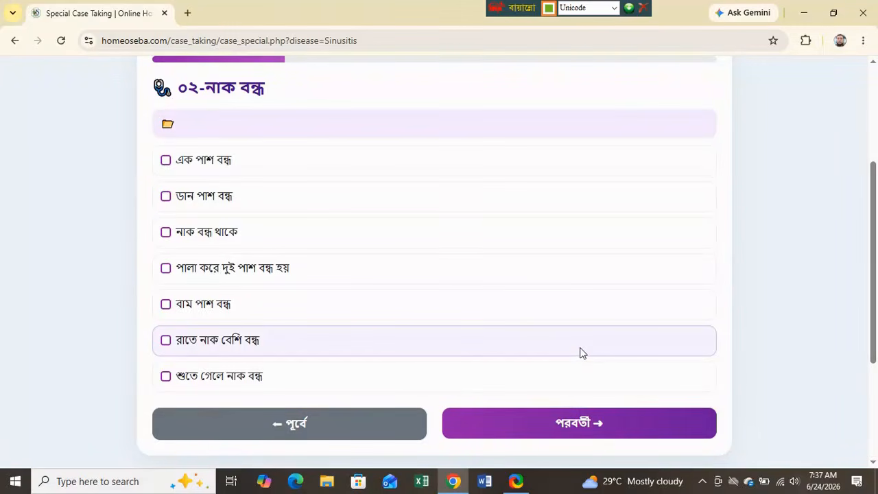
pyautogui.click(166, 233)
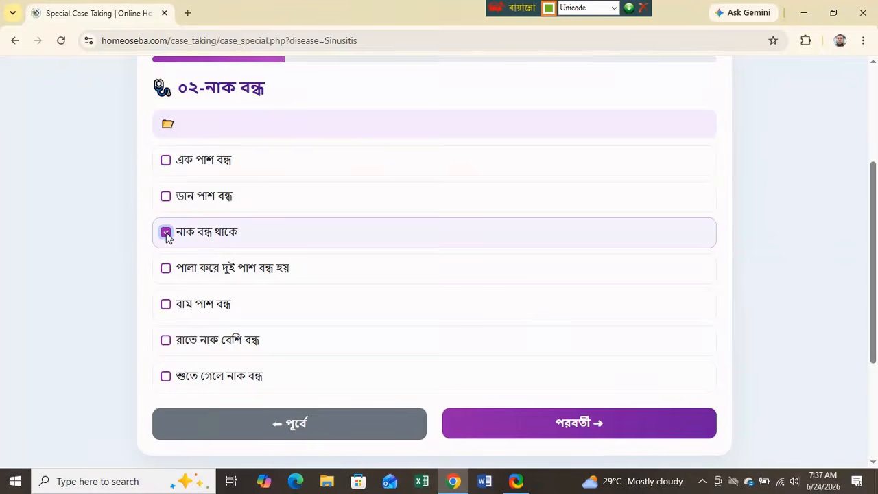
pyautogui.click(166, 304)
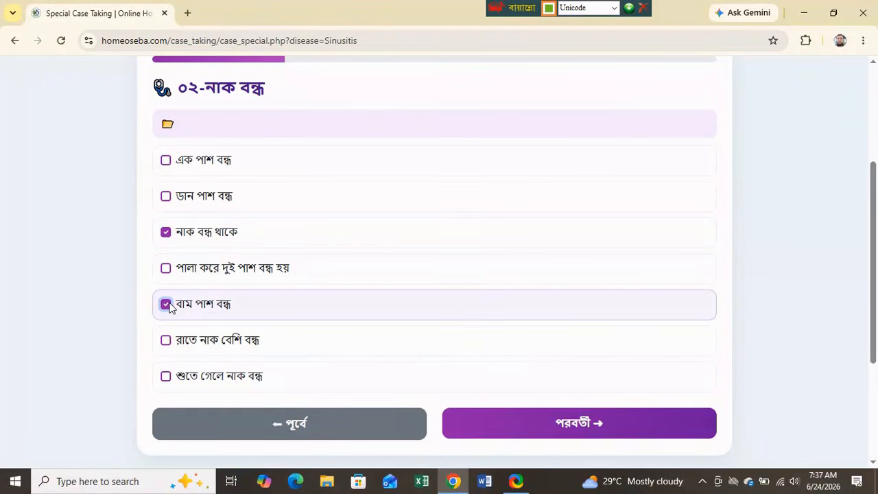
pyautogui.click(166, 378)
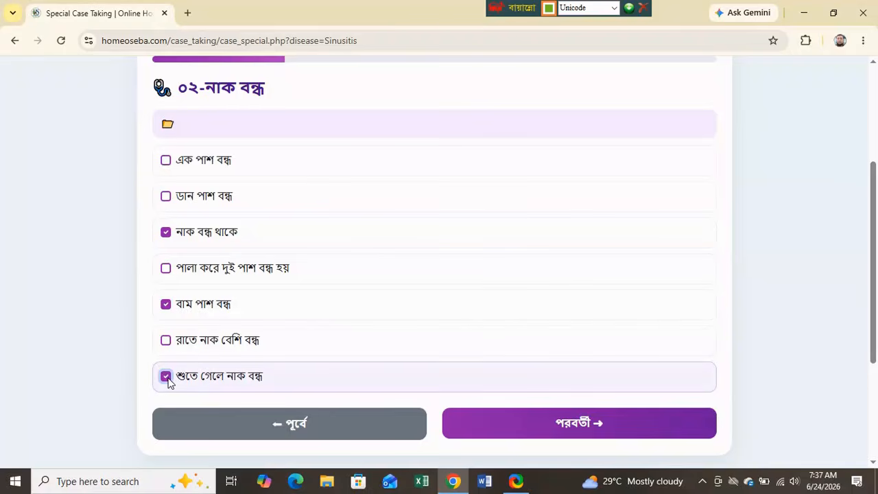
pyautogui.click(596, 433)
pyautogui.scroll(-4, 564, 380)
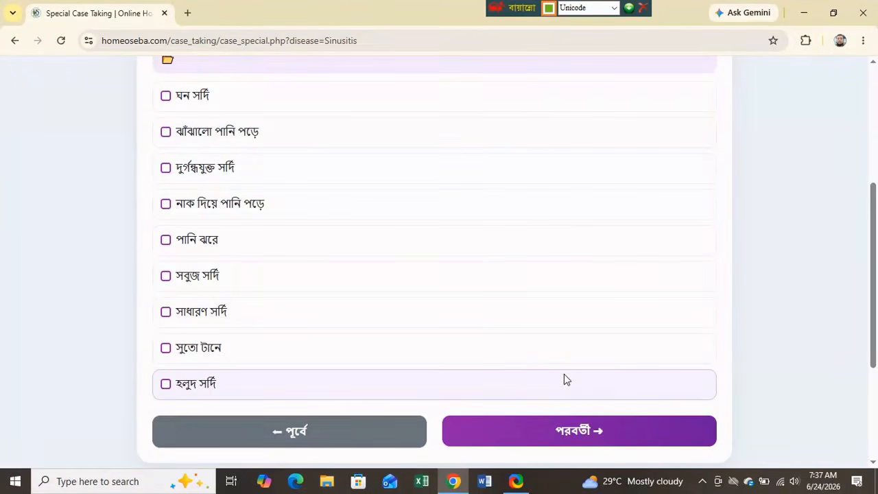
# - Tick ঘন সর্দি and নাক দিয়ে পানি পড়ে, skip sinus pain, and tick চোখ লাল
pyautogui.click(167, 97)
pyautogui.click(166, 204)
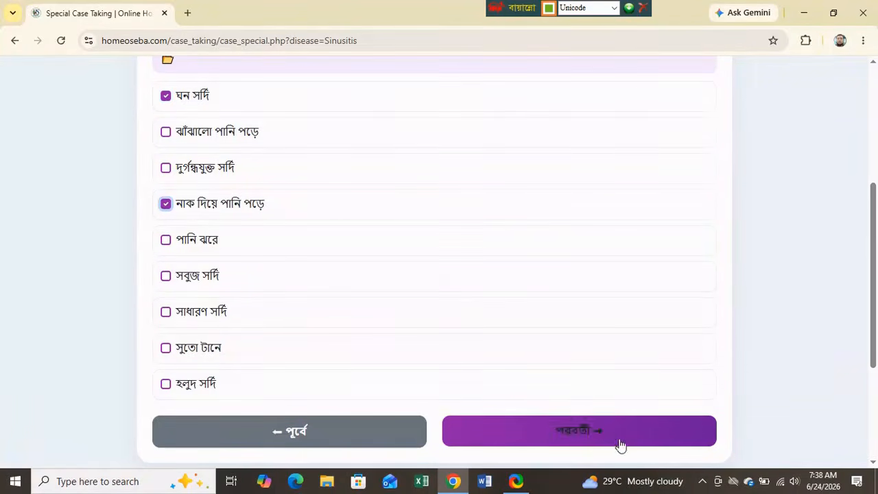
pyautogui.click(620, 445)
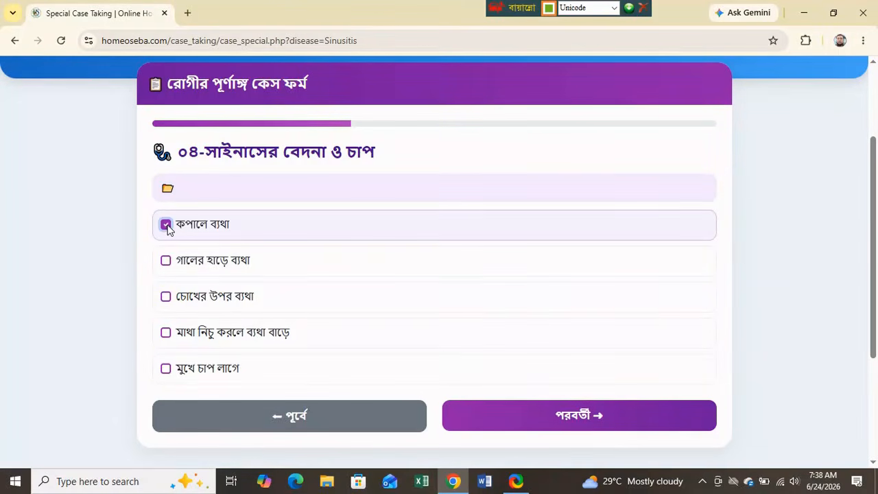
pyautogui.click(599, 423)
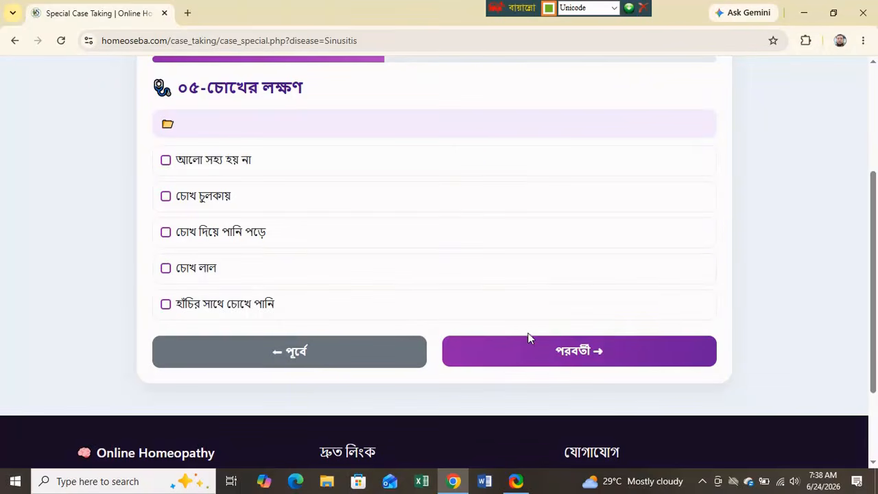
pyautogui.click(165, 268)
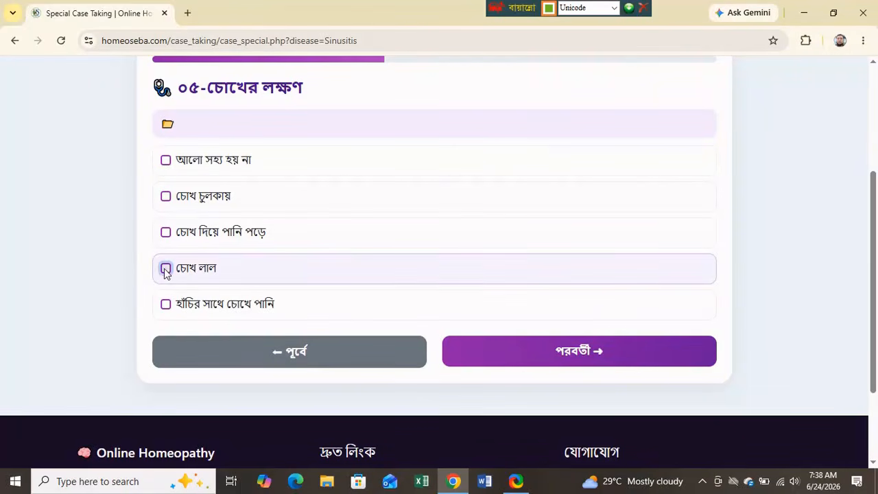
pyautogui.click(610, 357)
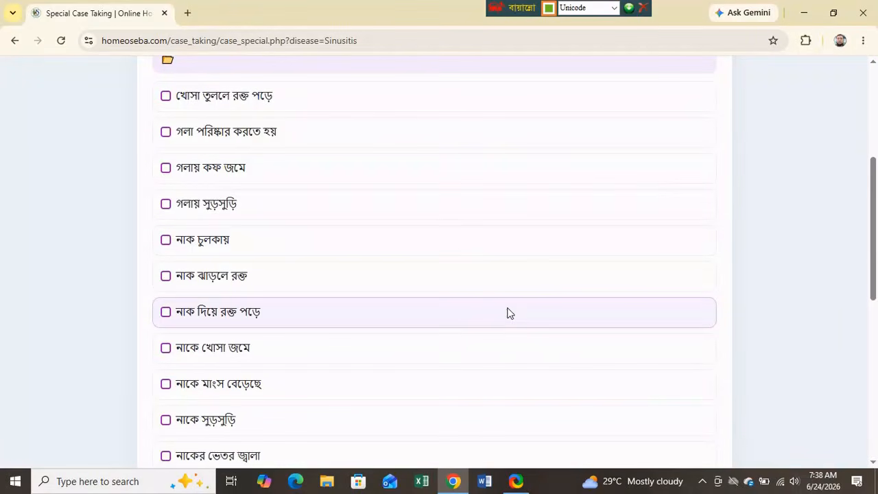
# - Under nose problems, tick নাকে খোসা জমে and সর্দি গলায় নামে
pyautogui.scroll(1, 508, 313)
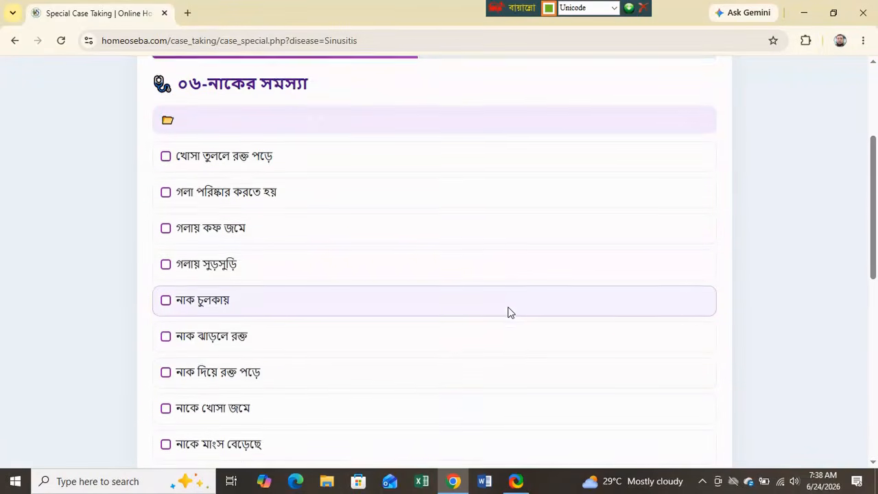
pyautogui.scroll(-1, 508, 313)
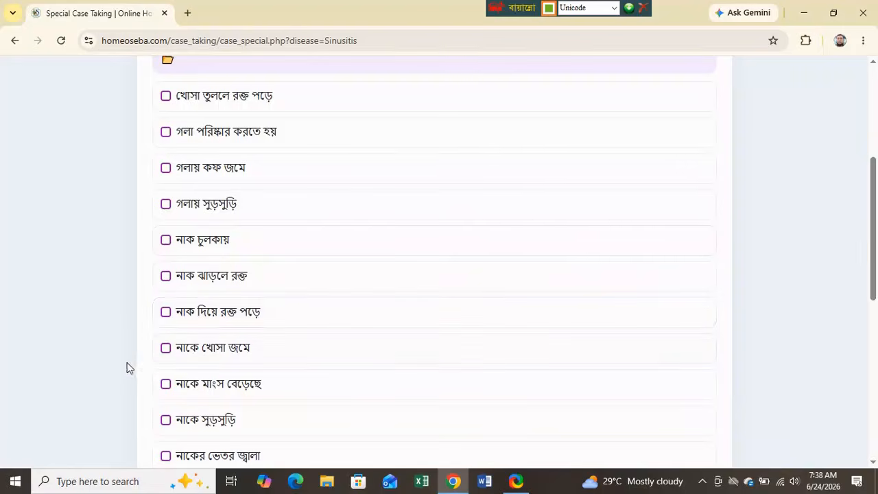
pyautogui.click(167, 349)
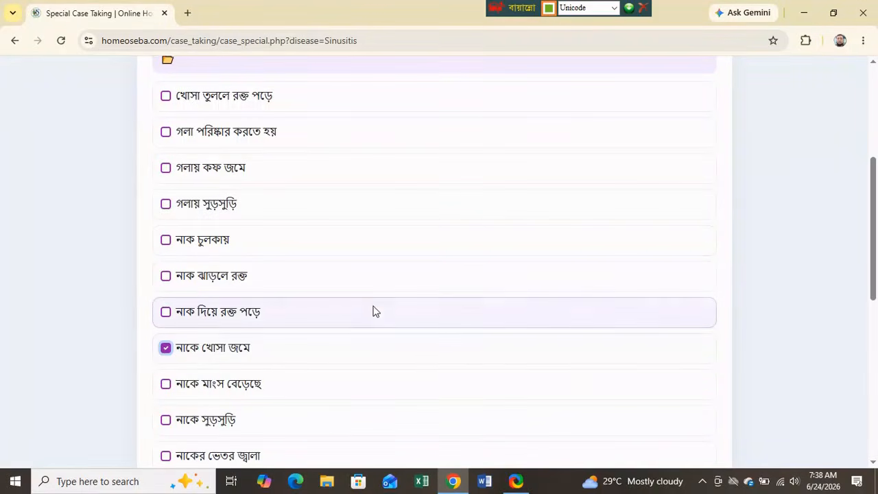
pyautogui.scroll(-2, 373, 310)
pyautogui.scroll(-1, 373, 313)
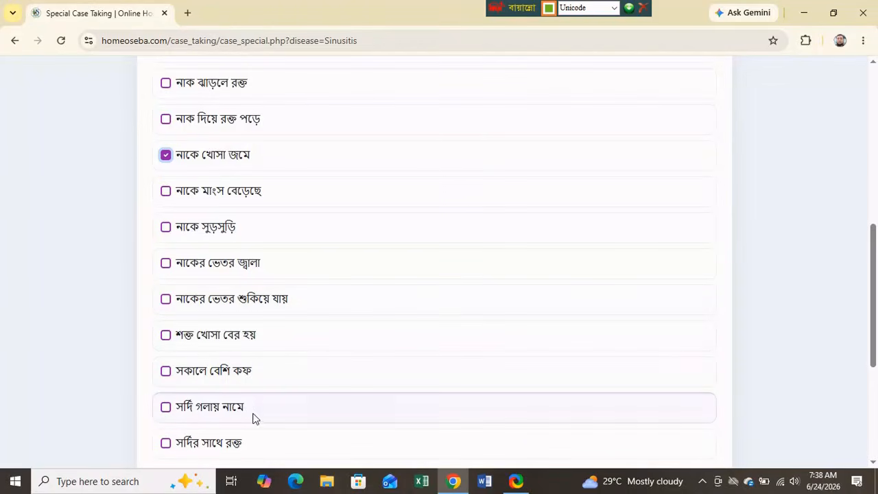
pyautogui.click(166, 408)
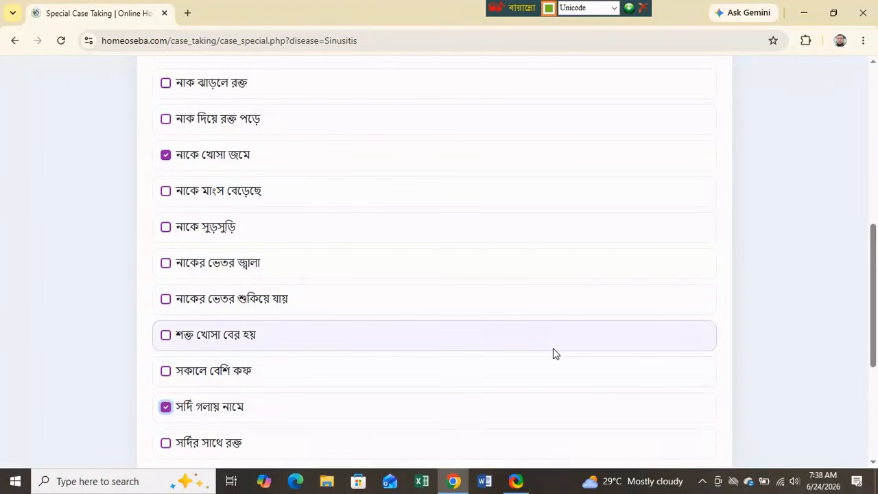
pyautogui.scroll(-3, 553, 348)
pyautogui.click(575, 299)
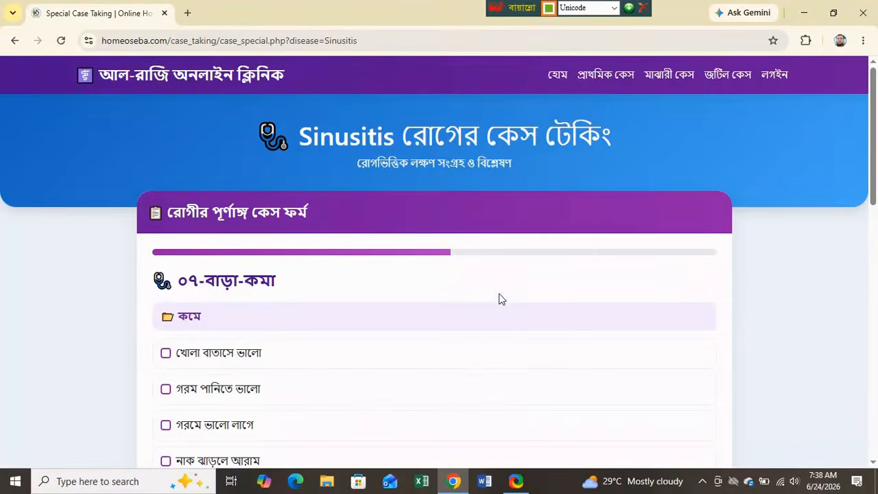
# - Tick aggravations ঠান্ডা বাতাসে, ধুলায়, ফুলের গন্ধে and শীতে বাড়ে
pyautogui.scroll(-2, 502, 312)
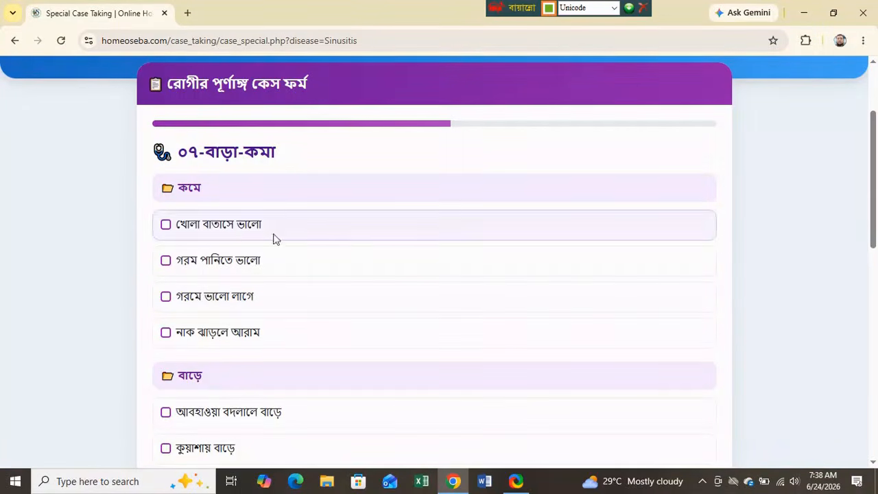
pyautogui.scroll(-3, 439, 284)
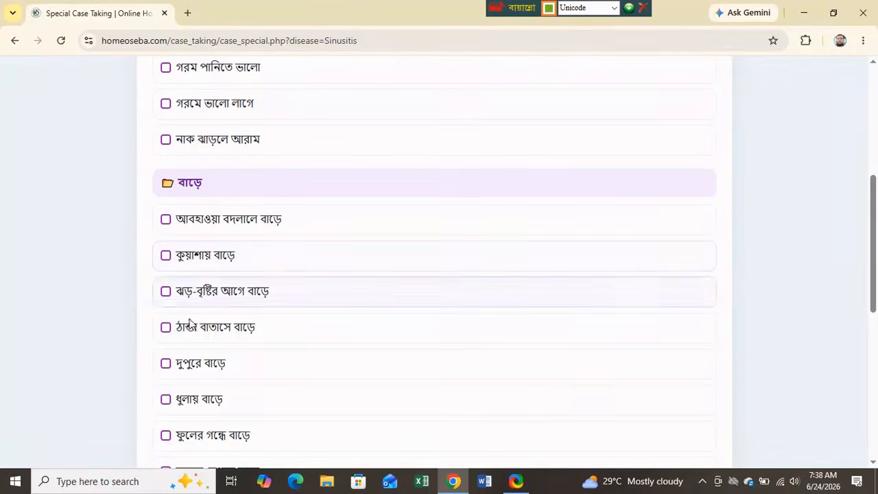
pyautogui.click(165, 328)
pyautogui.scroll(-2, 312, 329)
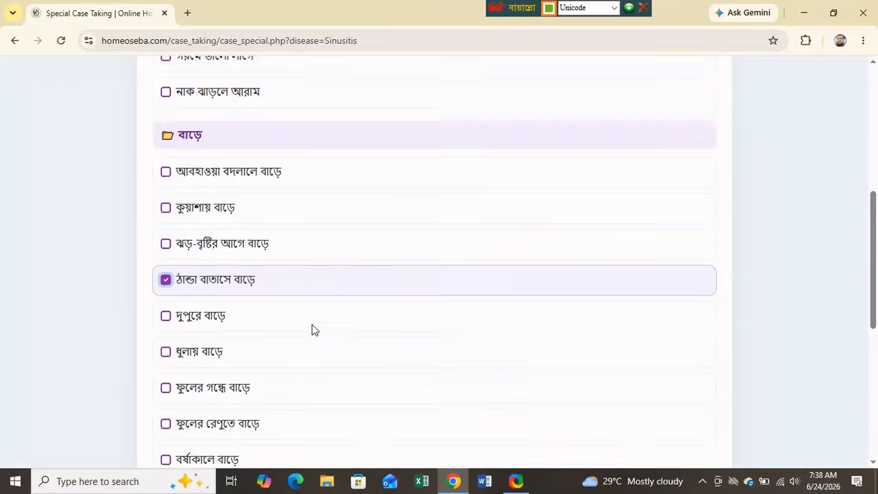
pyautogui.click(166, 271)
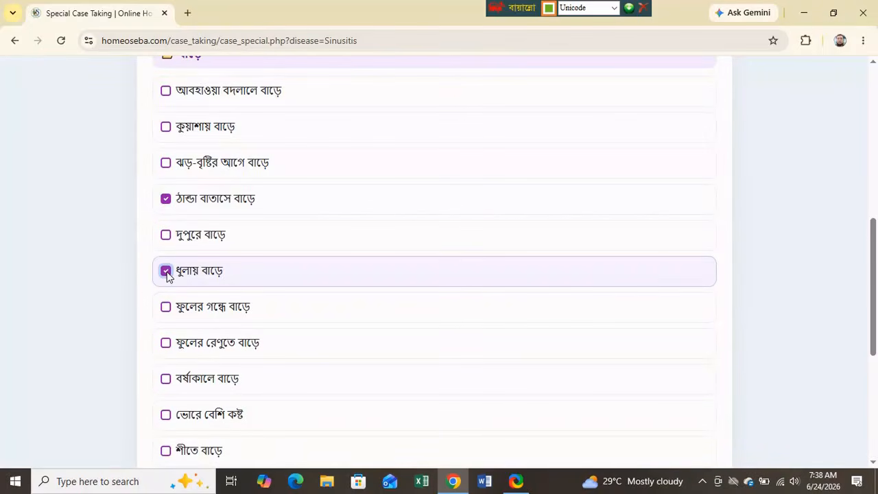
pyautogui.click(166, 308)
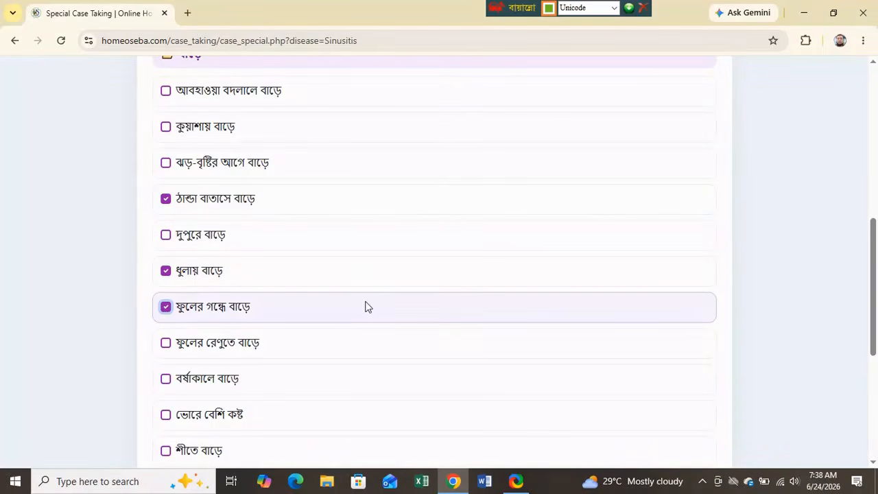
pyautogui.scroll(-2, 365, 306)
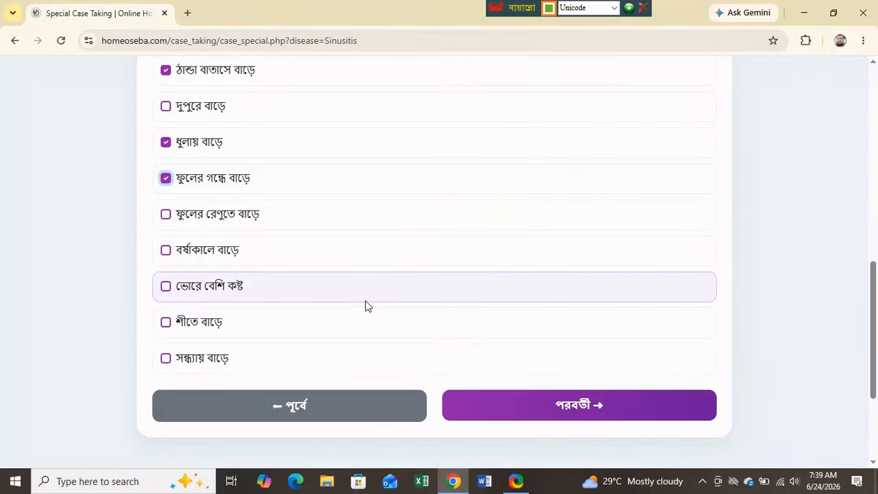
pyautogui.click(166, 323)
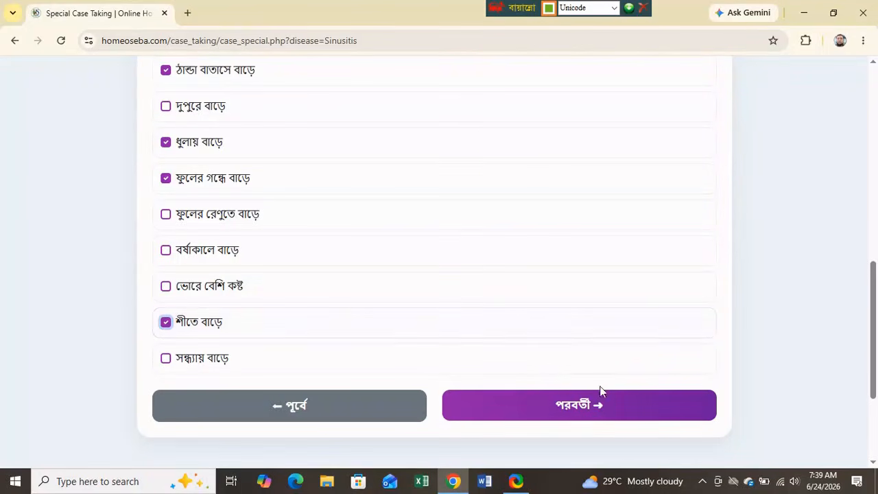
pyautogui.click(575, 407)
pyautogui.scroll(-2, 513, 345)
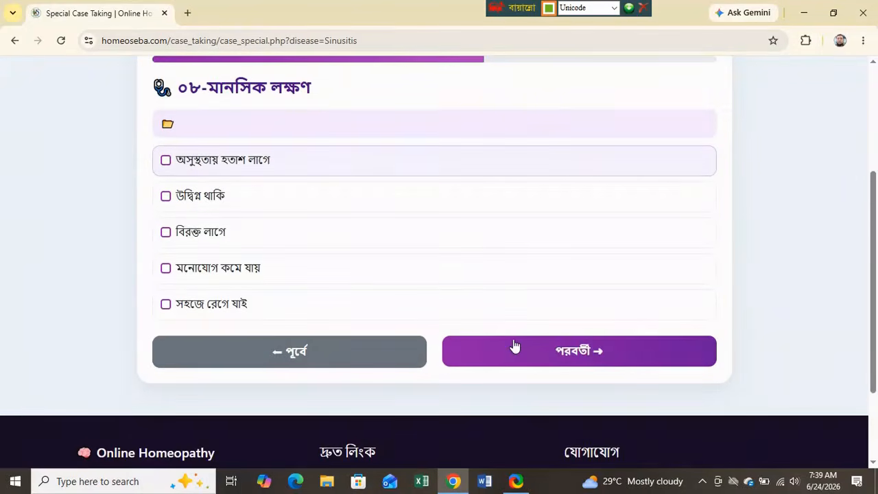
# - Tick mental symptoms উদ্বিগ্ন থাকি, বিরক্ত লাগে and সহজে রেগে যাই
pyautogui.click(166, 198)
pyautogui.click(165, 233)
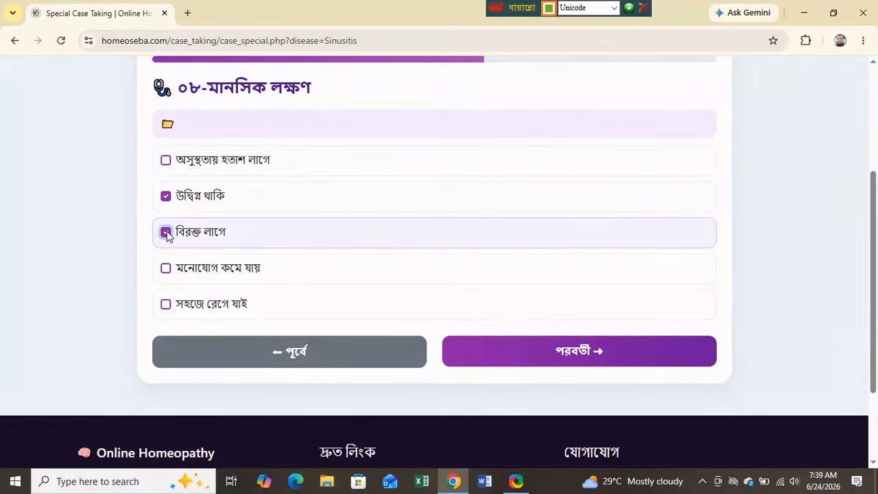
pyautogui.click(166, 305)
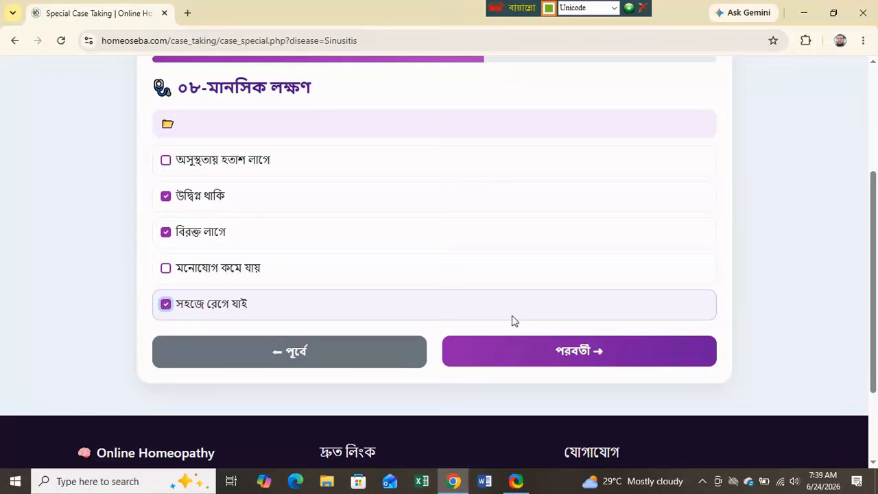
pyautogui.click(596, 350)
# - Tick ঠান্ডা সহ্য হয় না, then গরম পানীয় পছন্দ and দুধে সমস্যা বাড়ে
pyautogui.scroll(-2, 567, 323)
pyautogui.scroll(-1, 566, 324)
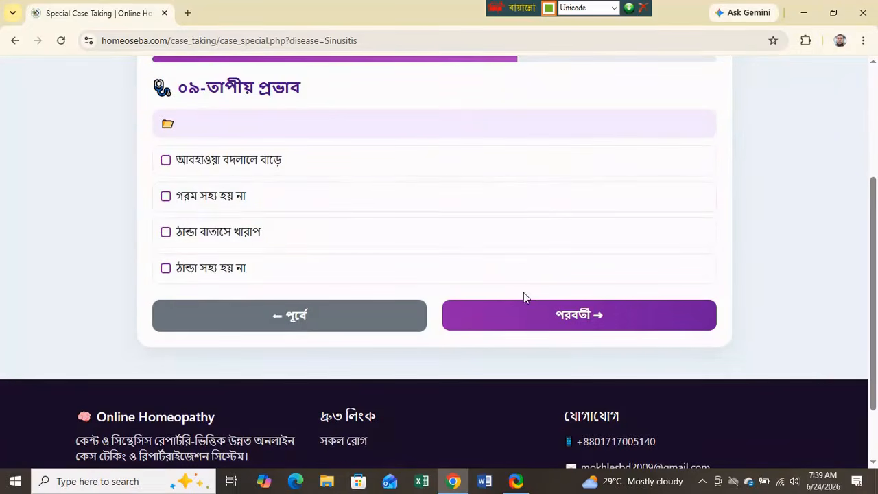
pyautogui.click(165, 268)
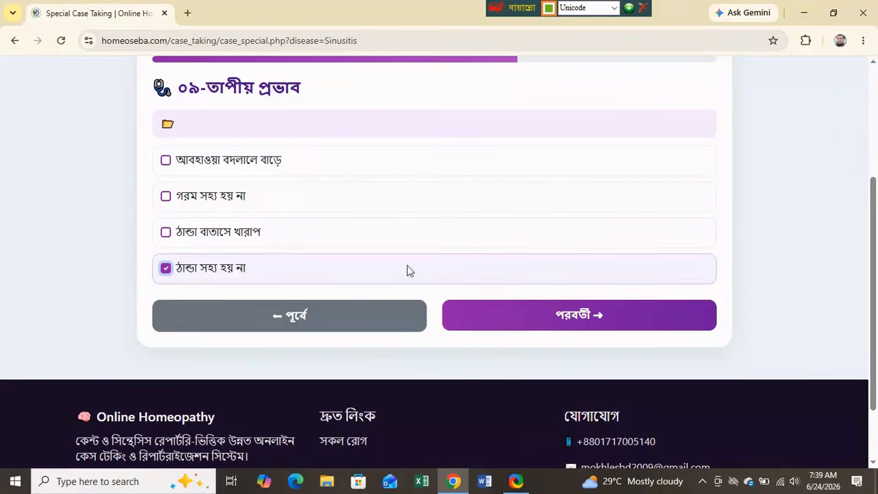
pyautogui.click(574, 325)
pyautogui.scroll(-3, 503, 298)
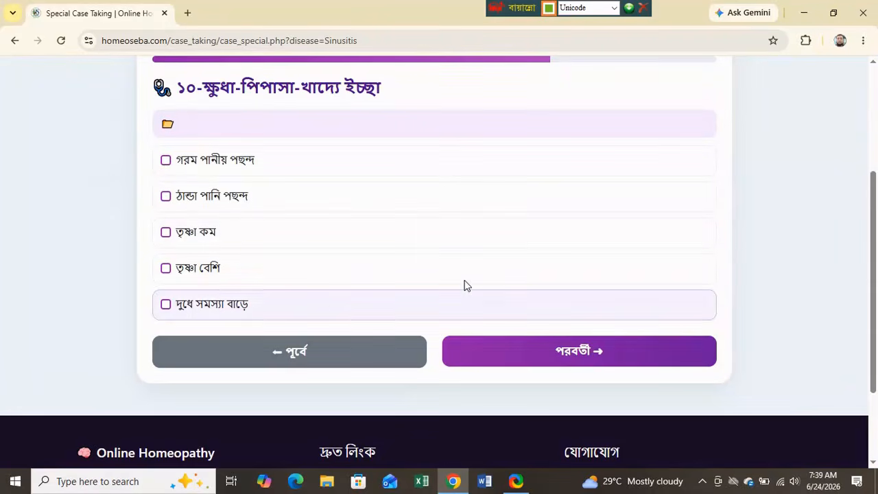
pyautogui.click(165, 161)
pyautogui.click(165, 304)
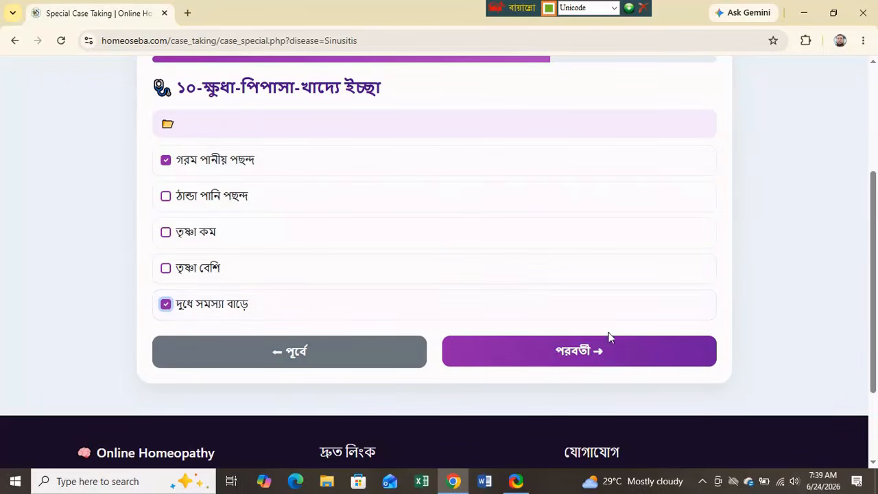
pyautogui.click(588, 356)
# - Tick ঘ্রাণশক্তি কমে গেছে, then the first headache symptom and মাথা ভারী লাগে
pyautogui.scroll(-4, 521, 327)
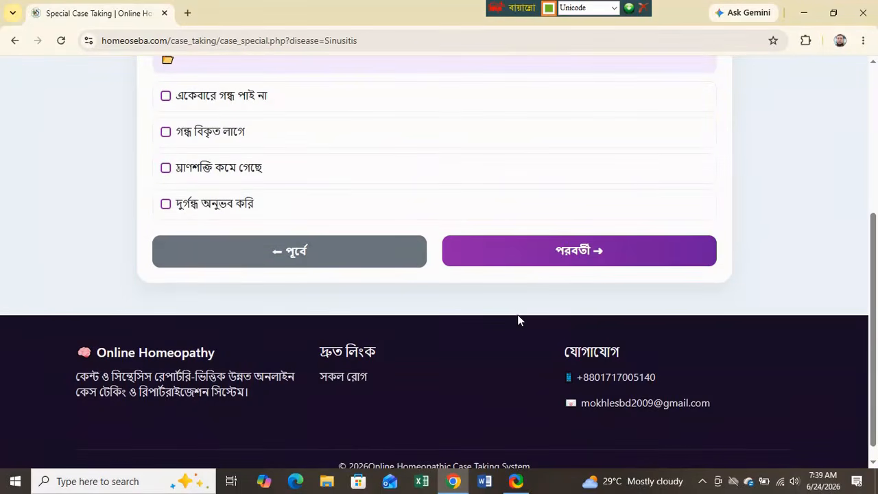
pyautogui.scroll(2, 518, 319)
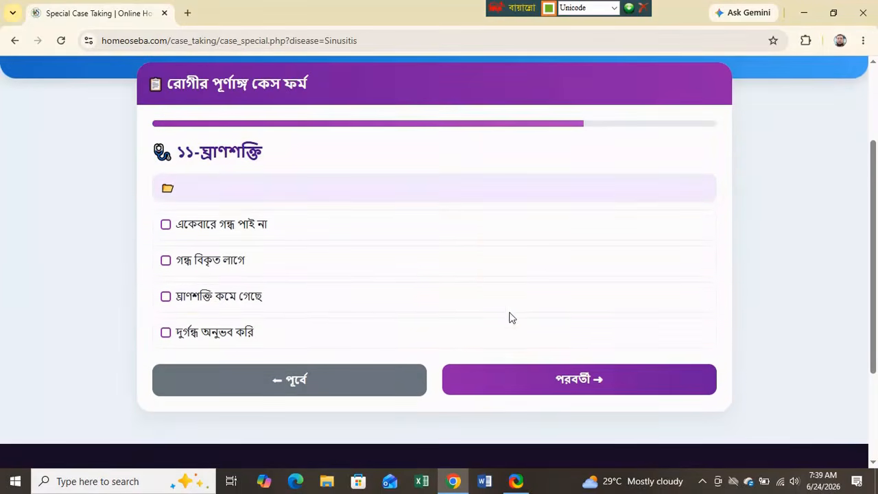
pyautogui.click(166, 296)
pyautogui.click(618, 386)
pyautogui.scroll(-2, 482, 345)
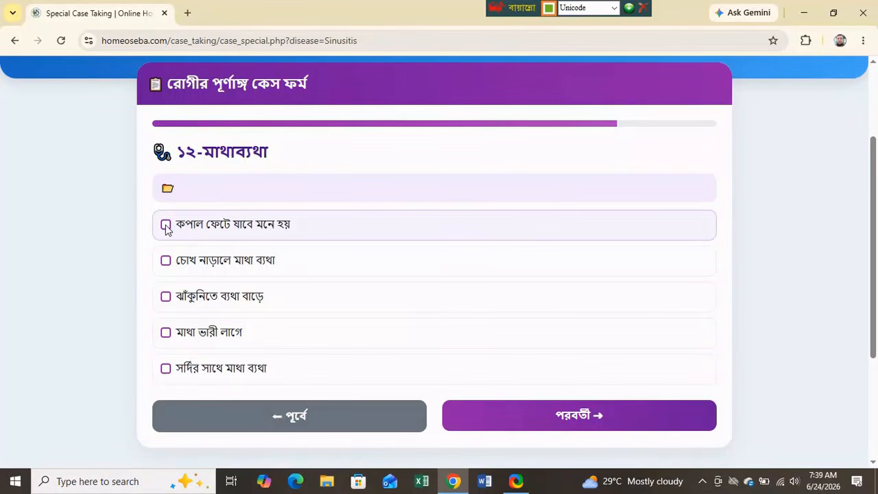
pyautogui.click(166, 226)
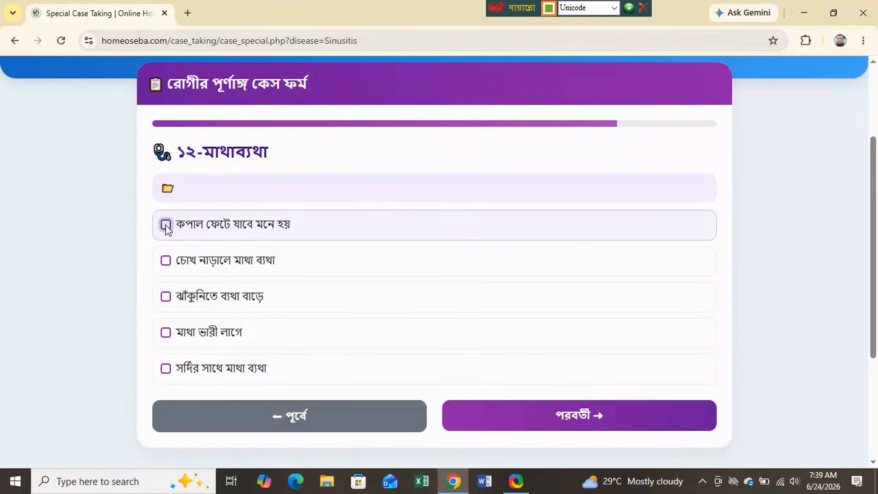
pyautogui.click(165, 336)
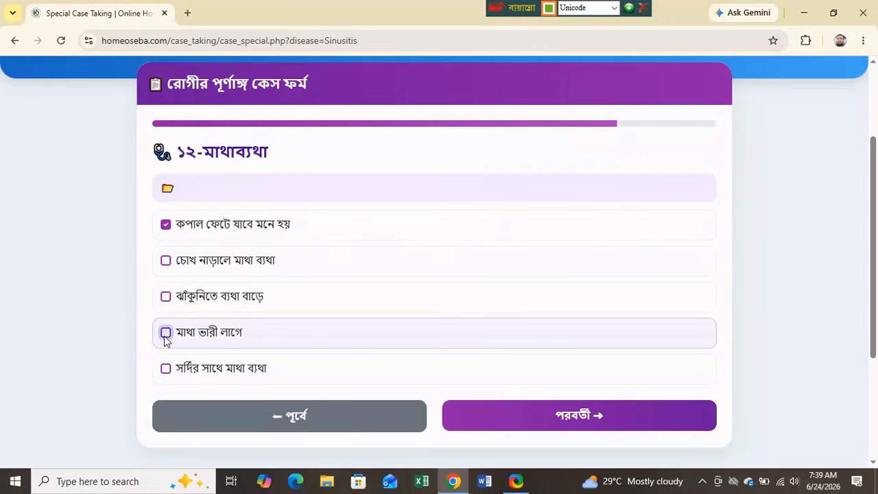
pyautogui.click(561, 416)
# - Tick সর্দির সাথে কান ব্যথা and নাক বন্ধে বারবার ঘুম ভাঙে, reaching the শেষ ধাপ page
pyautogui.scroll(-4, 448, 377)
pyautogui.scroll(1, 448, 372)
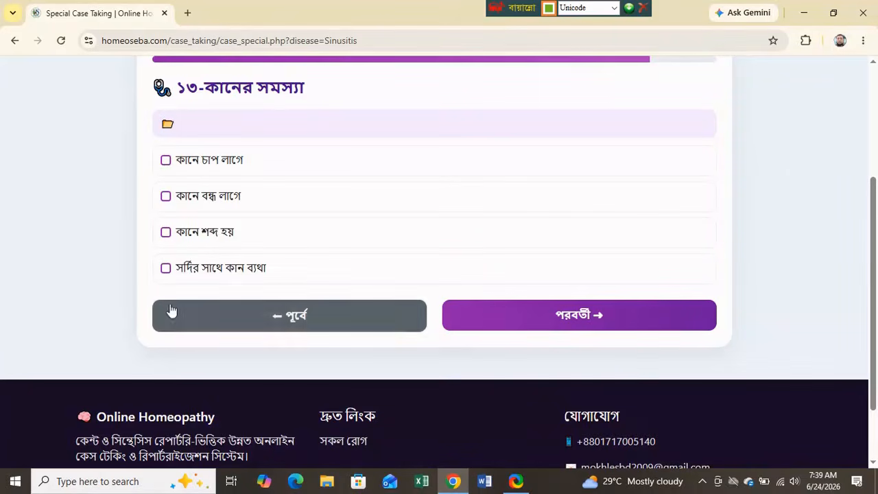
pyautogui.click(166, 268)
pyautogui.click(575, 323)
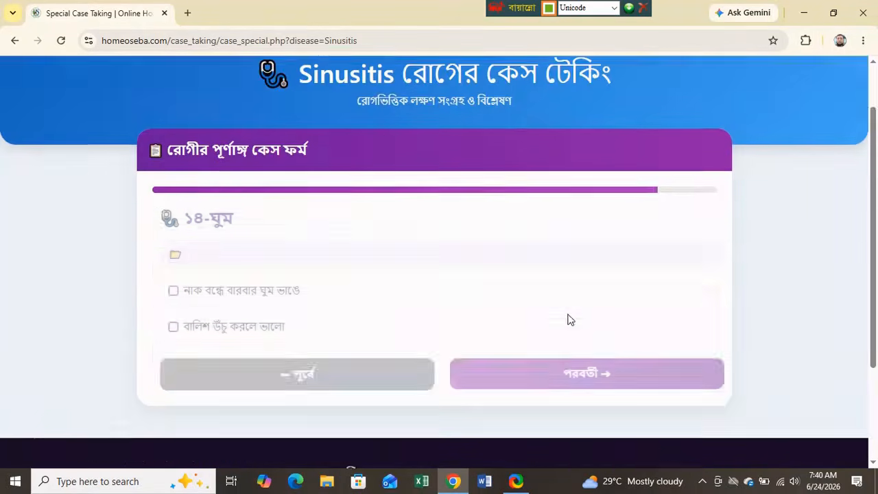
pyautogui.scroll(-2, 488, 325)
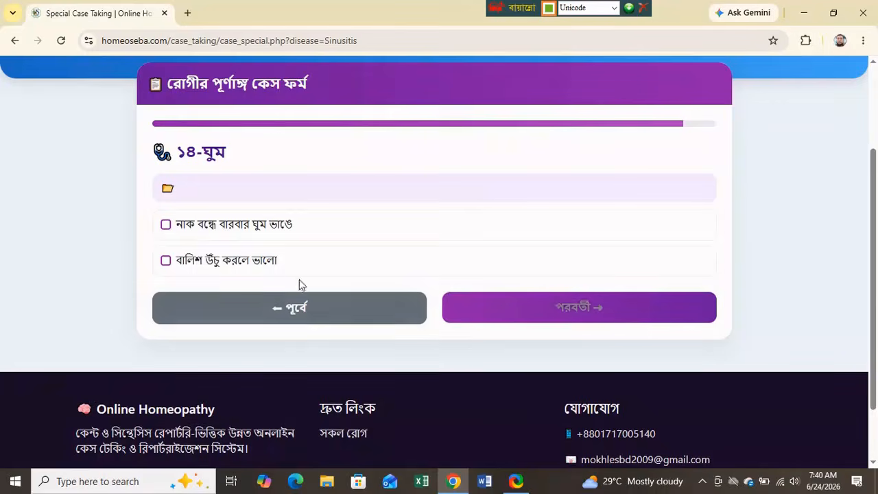
pyautogui.click(166, 225)
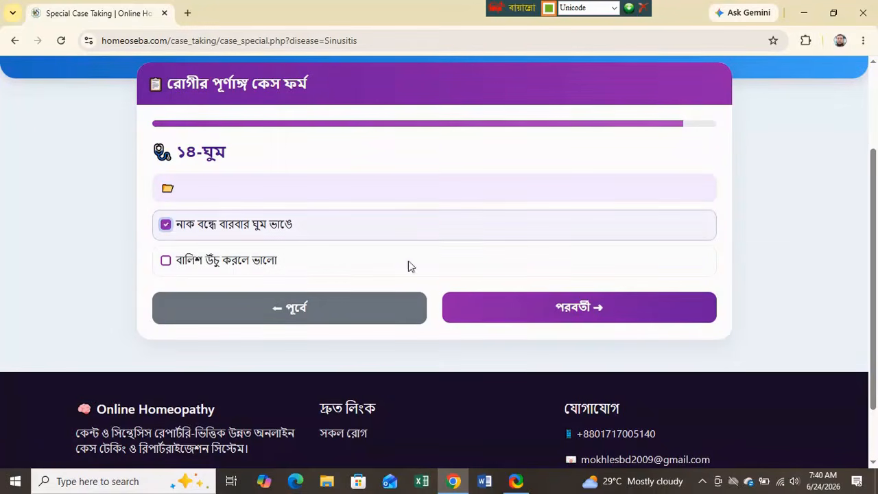
pyautogui.click(583, 315)
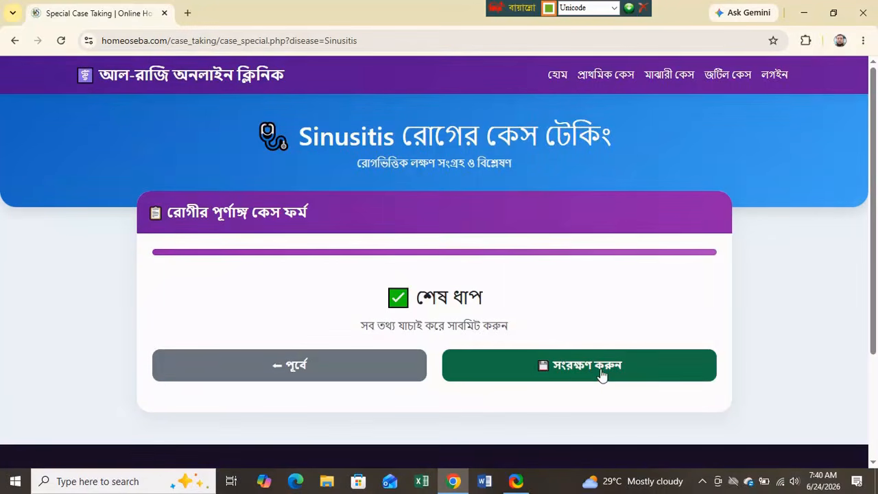
# - Save the Sinusitis case with সংরক্ষণ করুন and confirm the success alert
pyautogui.click(576, 370)
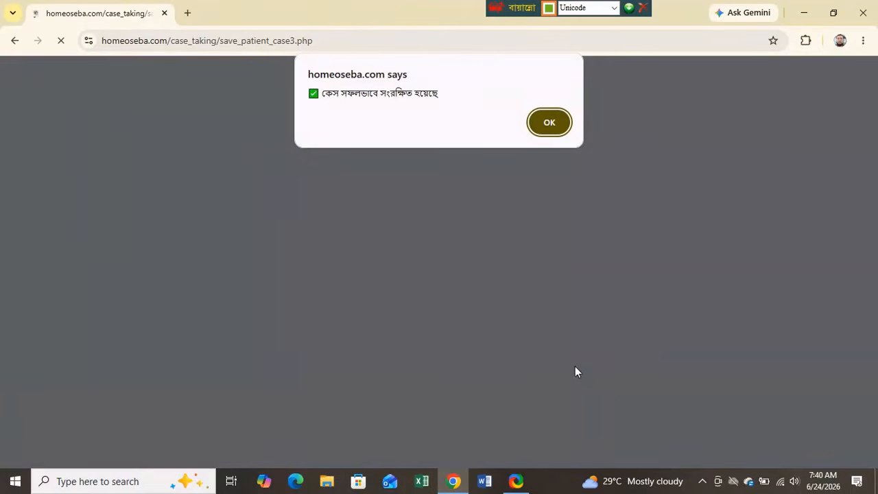
pyautogui.click(551, 129)
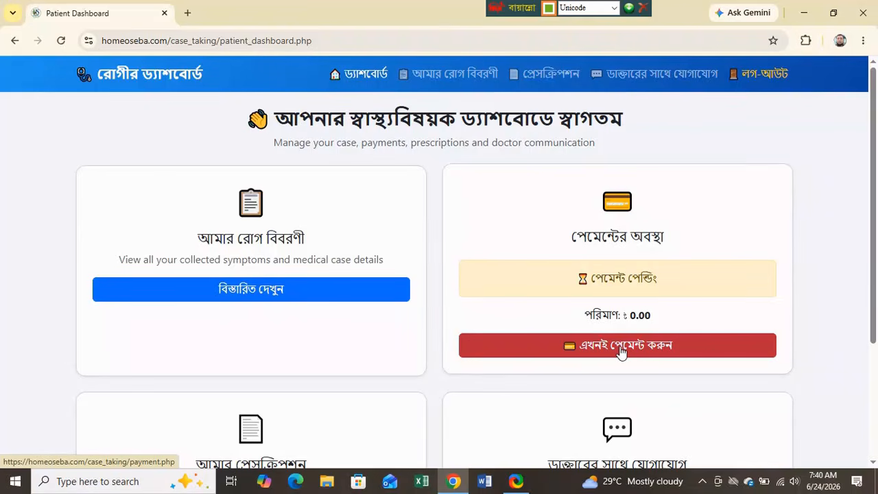
# - Scroll through the saved case on the Patient Details page, then return to the dashboard
pyautogui.click(262, 294)
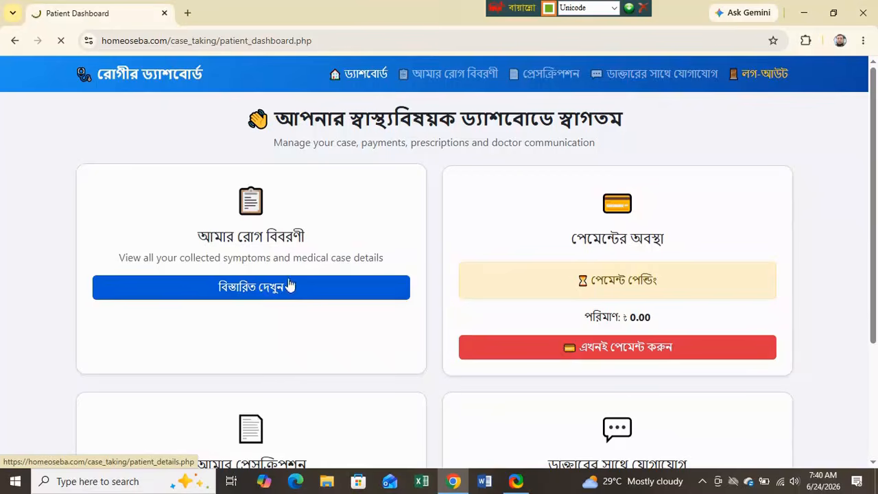
pyautogui.scroll(-10, 319, 270)
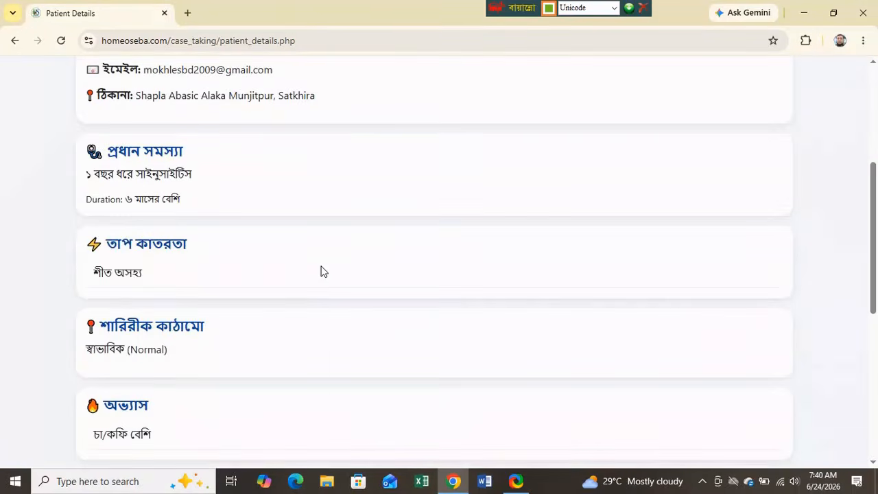
pyautogui.scroll(-1, 320, 271)
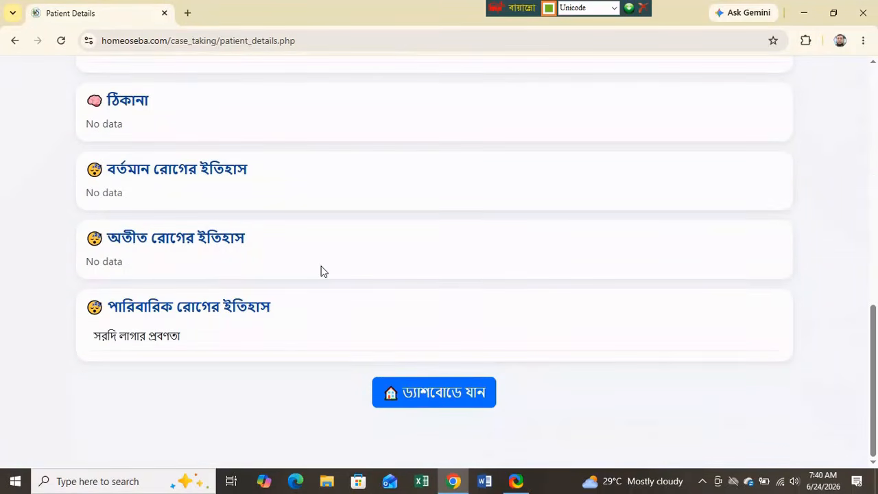
pyautogui.scroll(9, 321, 271)
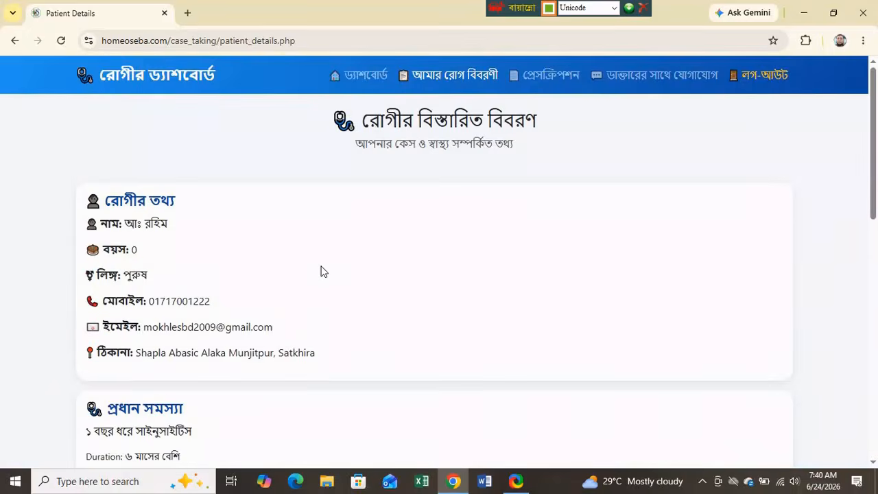
pyautogui.scroll(-6, 321, 271)
pyautogui.scroll(-3, 321, 271)
pyautogui.click(451, 405)
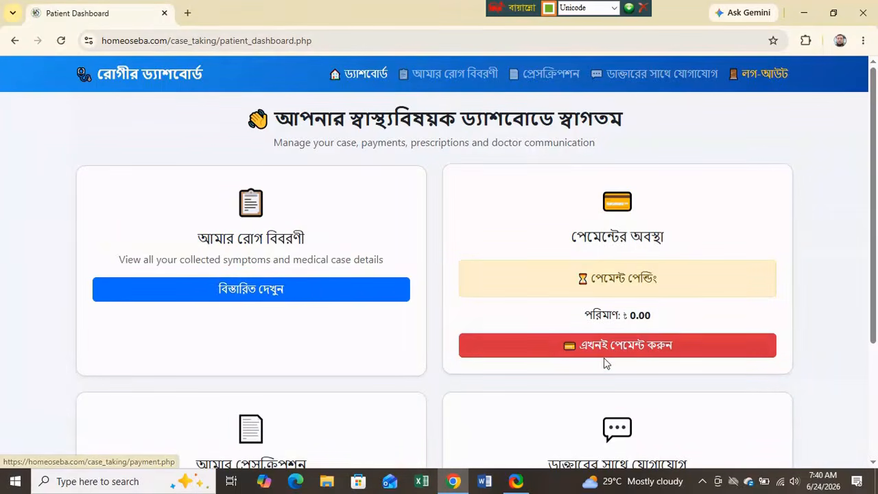
# - Submit a ৳ 100 payment with a saved transaction ID and confirm the alert
pyautogui.click(615, 352)
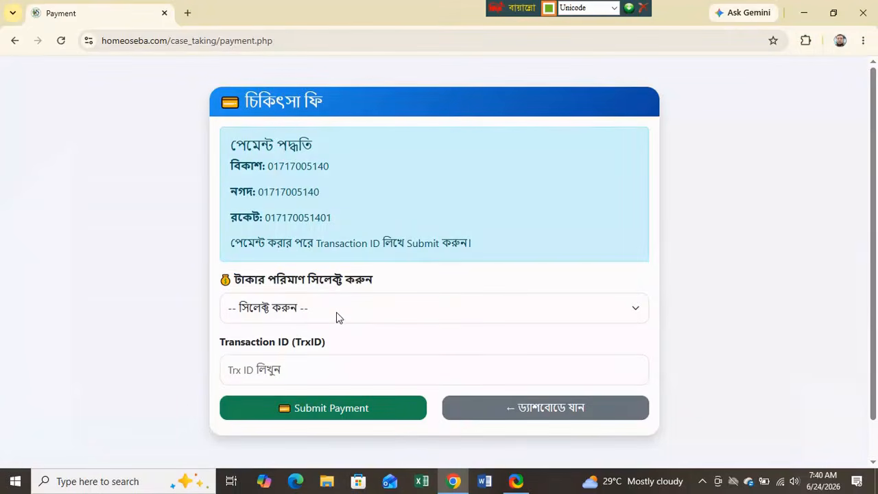
pyautogui.click(310, 313)
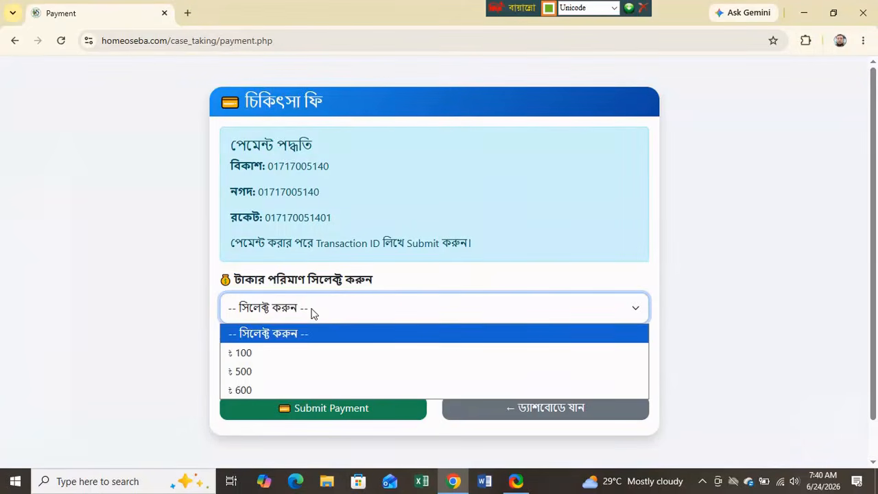
pyautogui.click(254, 355)
pyautogui.click(259, 370)
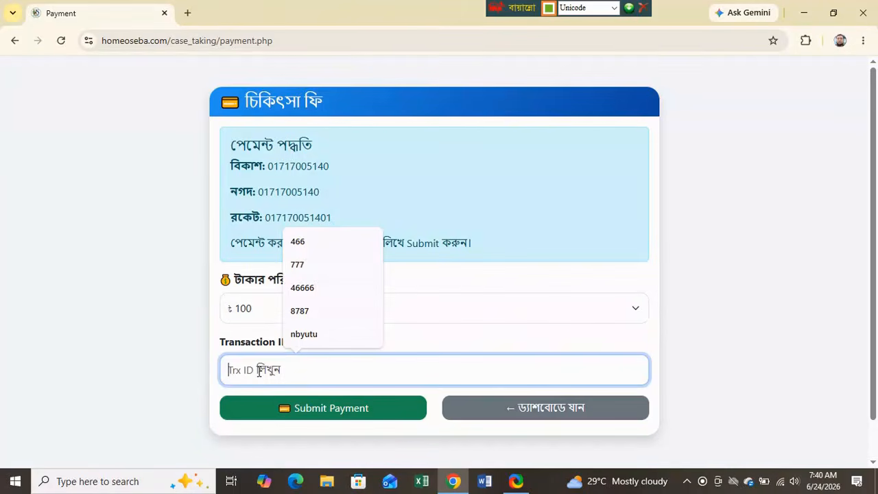
pyautogui.click(306, 244)
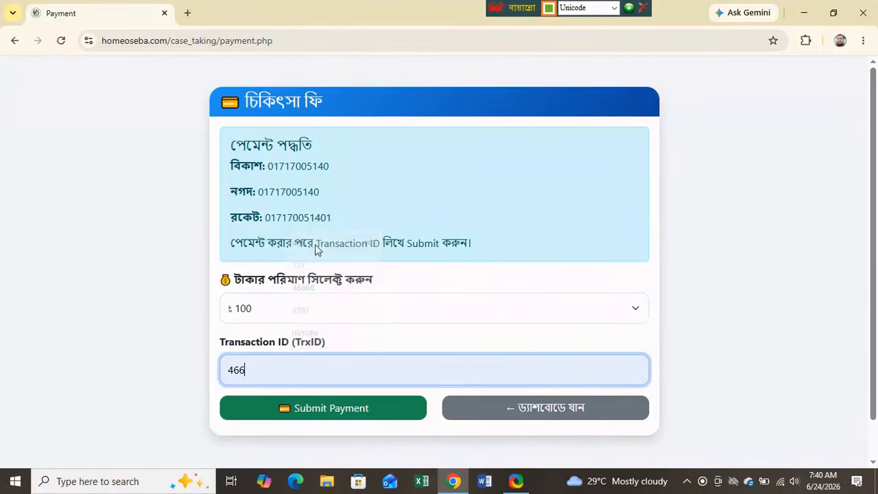
pyautogui.click(326, 412)
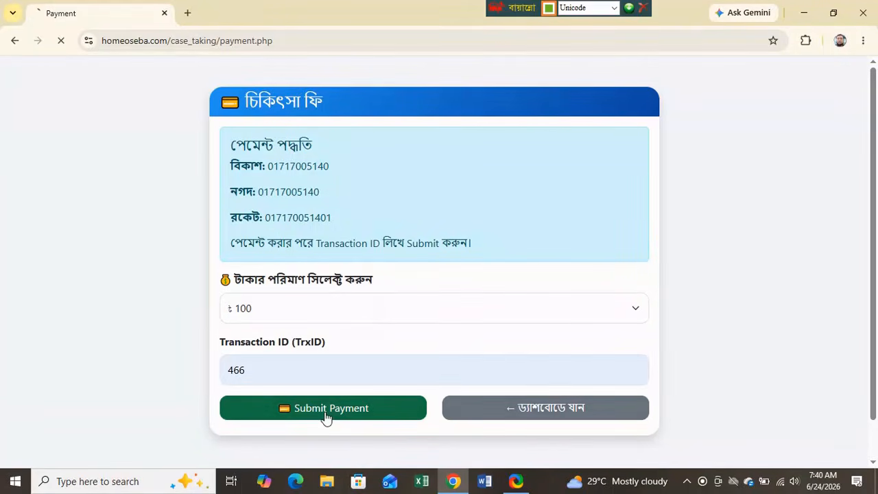
pyautogui.click(549, 136)
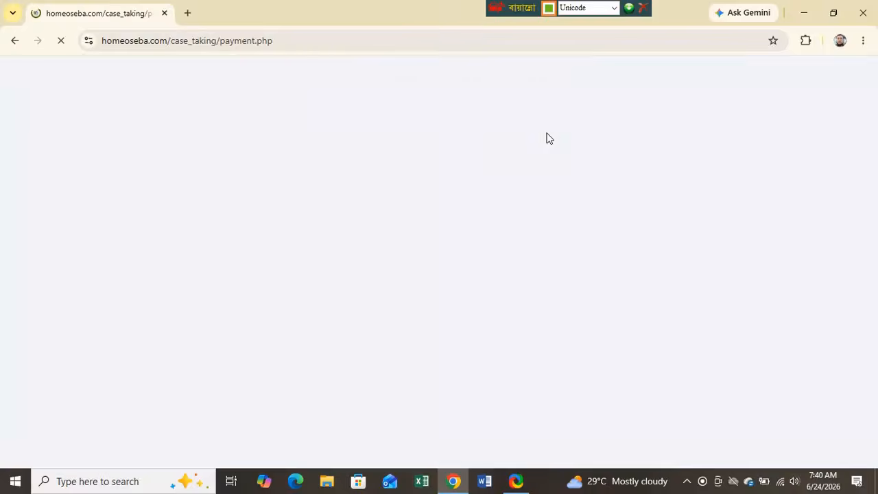
pyautogui.scroll(-1, 803, 224)
pyautogui.scroll(-2, 808, 227)
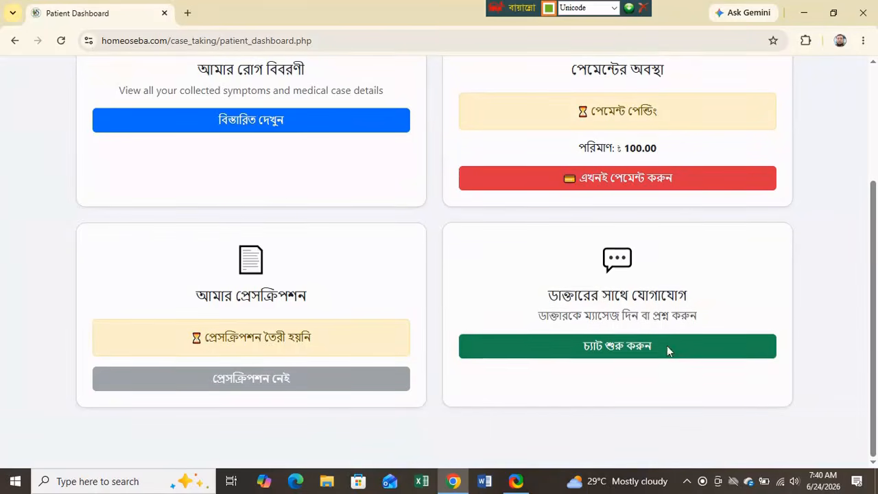
# - On the contact-doctor page, type 'কবকবকব' as a message, then go back to the dashboard
pyautogui.click(626, 348)
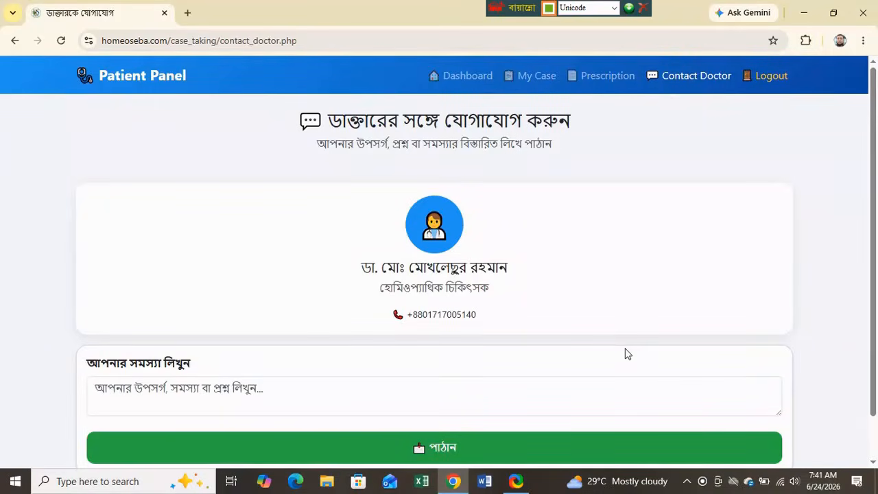
pyautogui.scroll(-1, 604, 295)
pyautogui.click(142, 341)
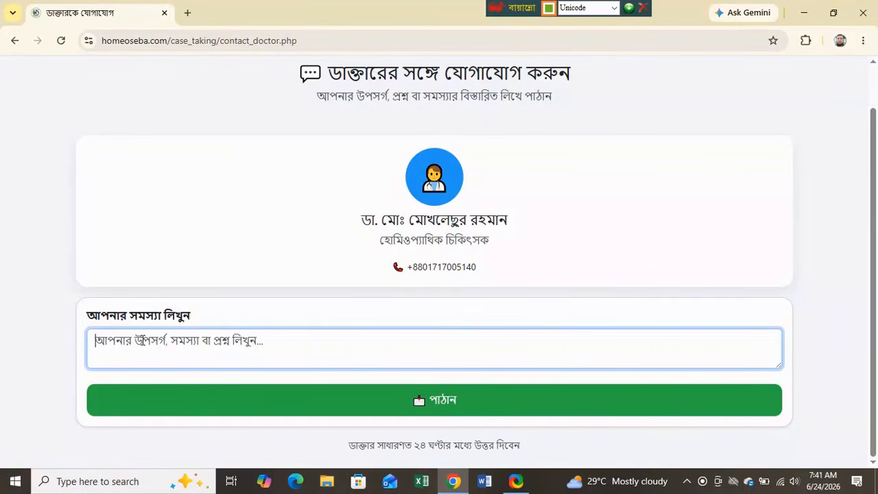
pyautogui.write('কবকবকব')
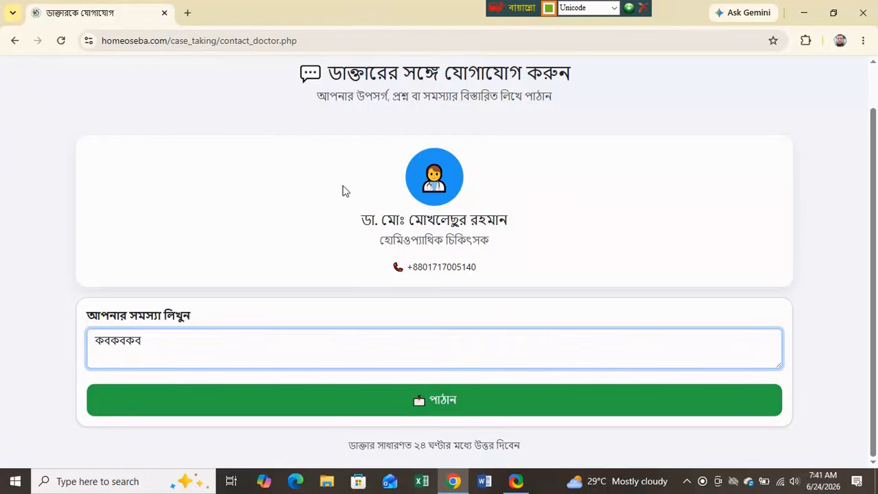
pyautogui.click(14, 42)
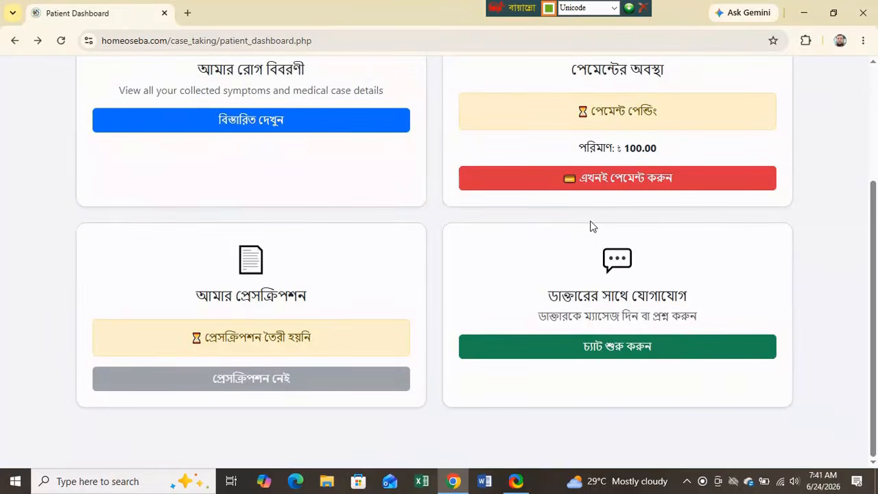
# - Scroll the dashboard back to the top and switch the keyboard layout to English
pyautogui.scroll(1, 600, 229)
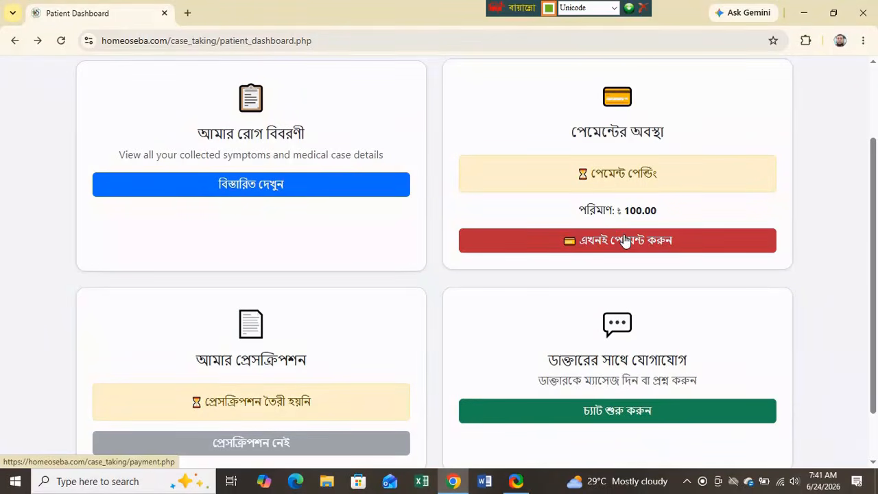
pyautogui.scroll(-1, 302, 284)
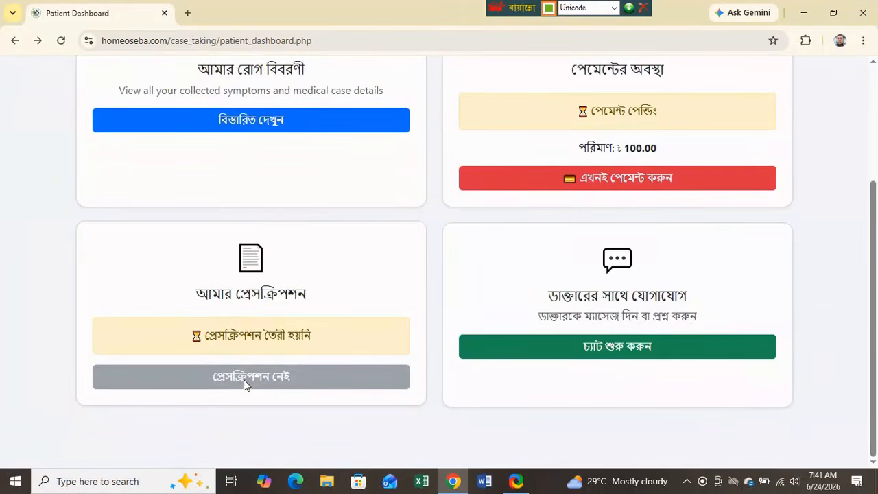
pyautogui.scroll(3, 606, 208)
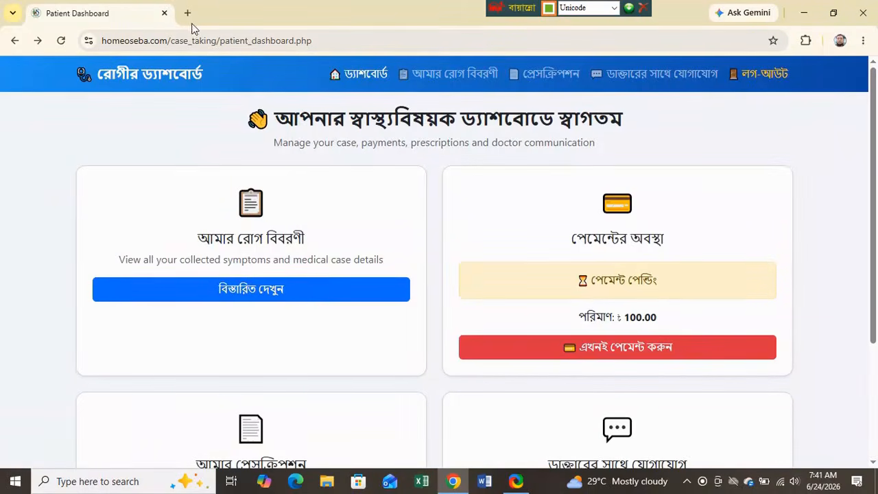
pyautogui.click(615, 8)
pyautogui.click(596, 20)
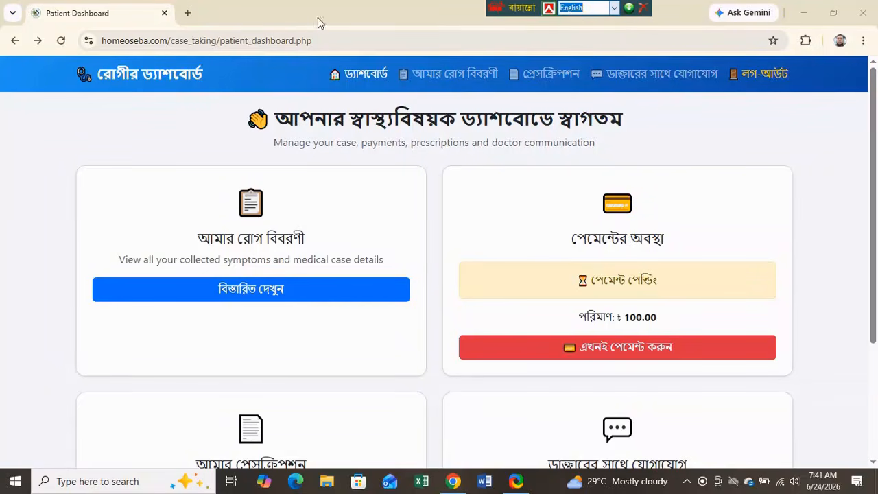
# - Open the Doctor Dashboard in a new tab and open case 177 from the Recent Cases table
pyautogui.click(188, 13)
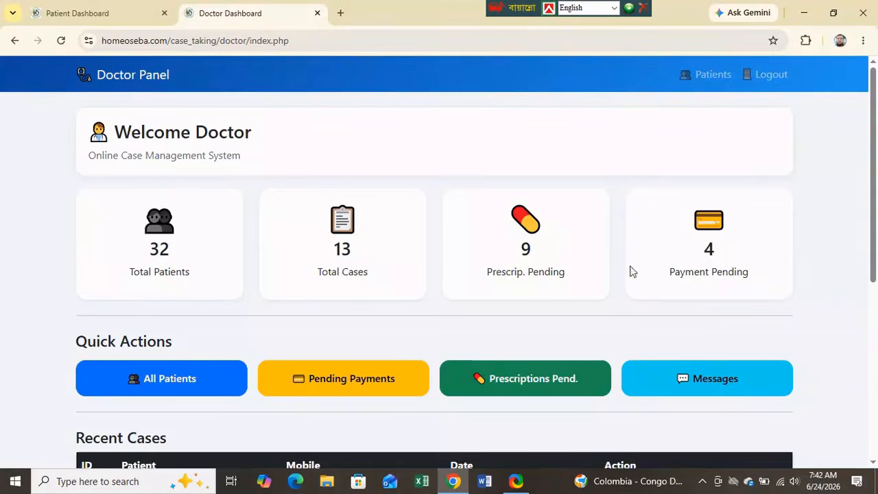
pyautogui.scroll(-3, 799, 218)
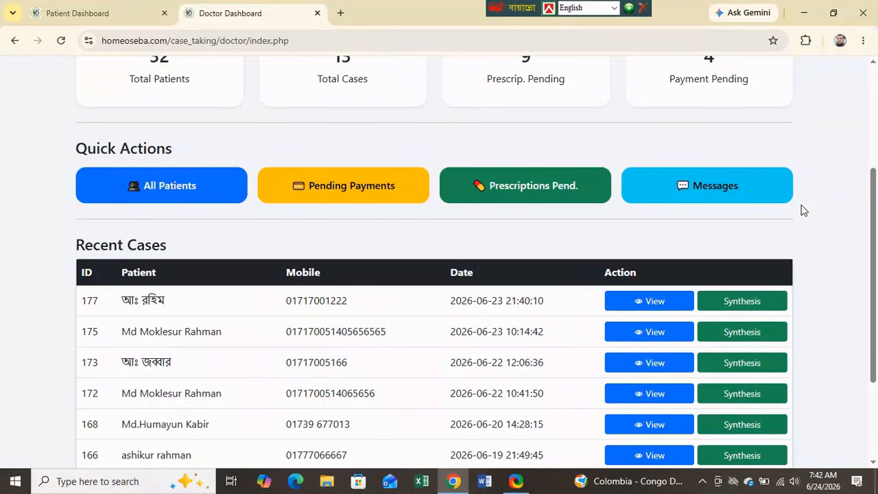
pyautogui.click(736, 306)
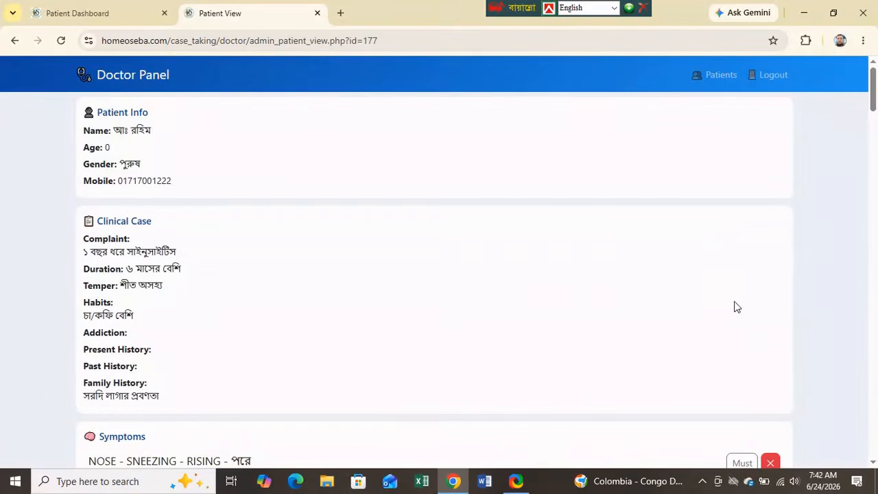
# - Review case 177's suggested remedies, checking the top remedy's score and match line
pyautogui.moveTo(874, 101); pyautogui.dragTo(874, 241)
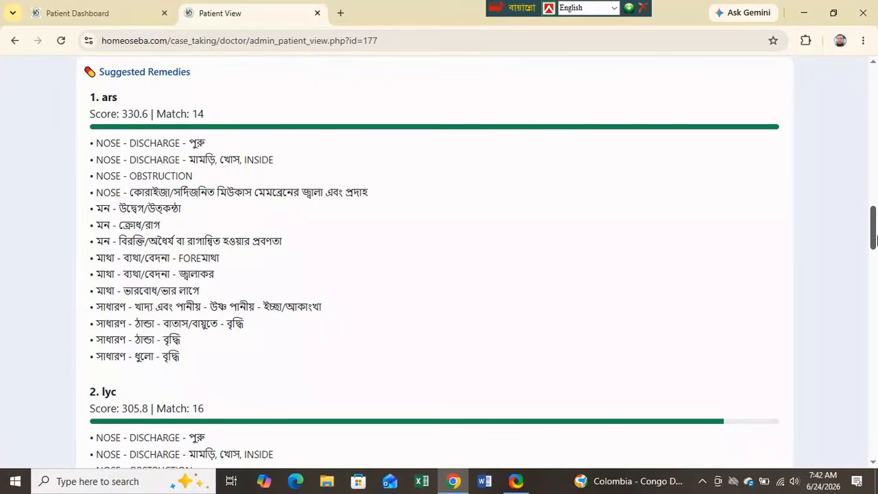
pyautogui.moveTo(874, 238)
pyautogui.mouseDown()
pyautogui.moveTo(875, 277)
pyautogui.moveTo(875, 234)
pyautogui.mouseUp()
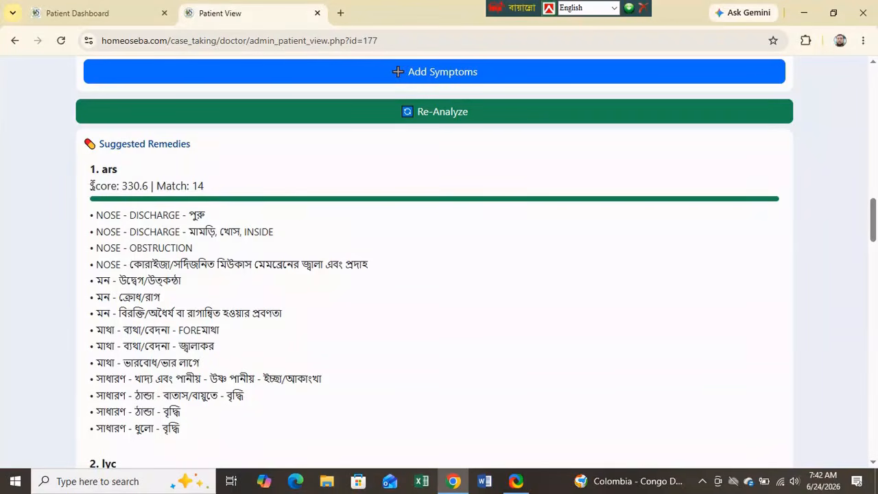
pyautogui.moveTo(91, 185); pyautogui.dragTo(257, 190)
pyautogui.scroll(-2, 610, 318)
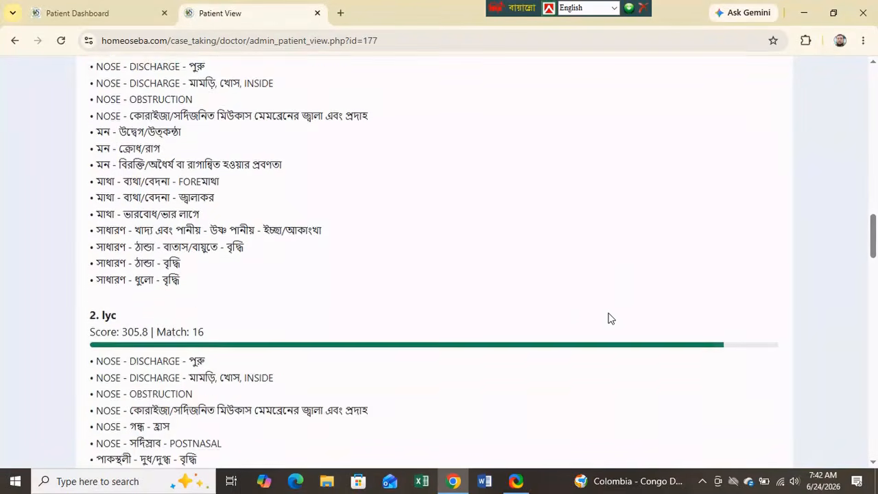
pyautogui.scroll(-2, 611, 318)
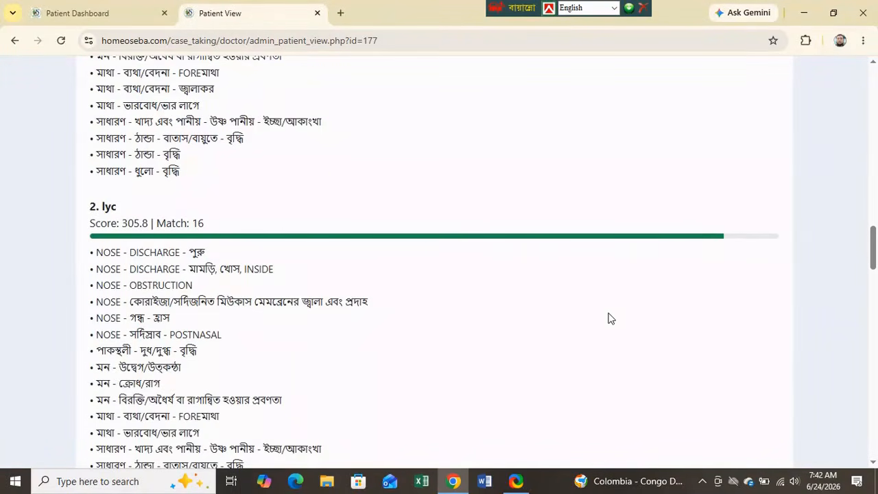
pyautogui.scroll(-3, 611, 319)
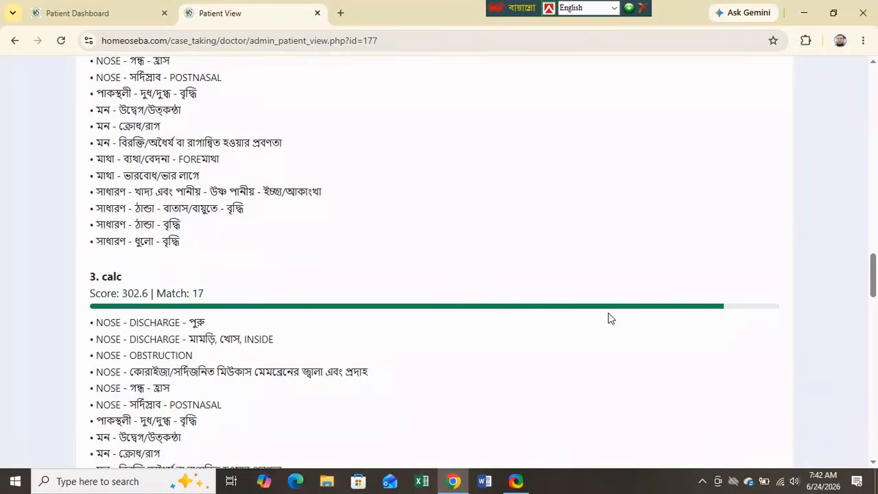
pyautogui.scroll(6, 611, 319)
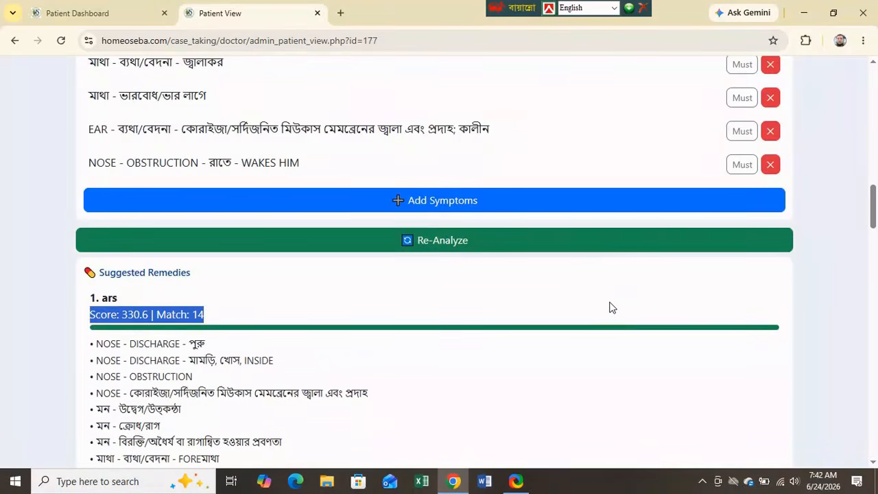
pyautogui.scroll(4, 611, 309)
pyautogui.scroll(10, 611, 307)
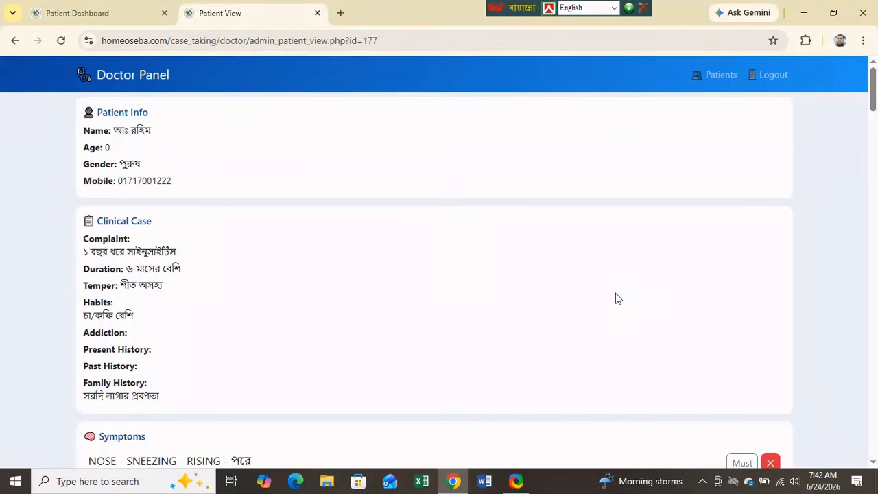
pyautogui.scroll(-5, 616, 298)
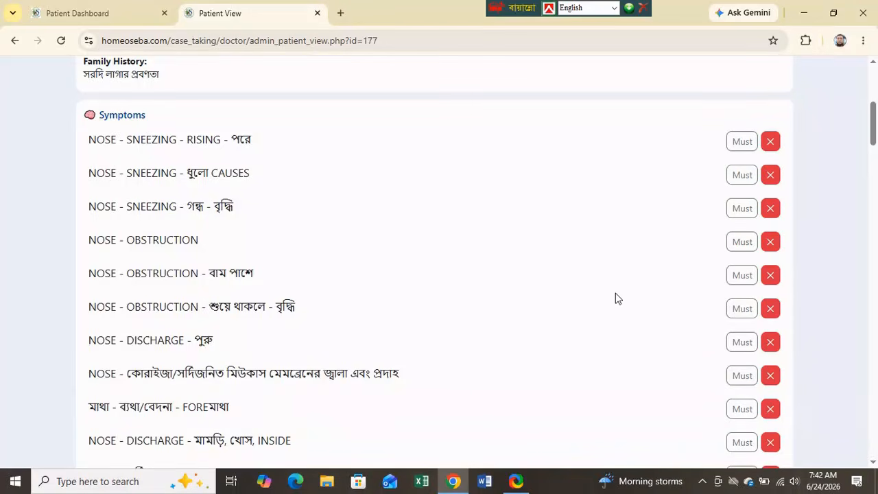
pyautogui.scroll(-5, 615, 299)
pyautogui.scroll(5, 616, 298)
pyautogui.scroll(5, 615, 298)
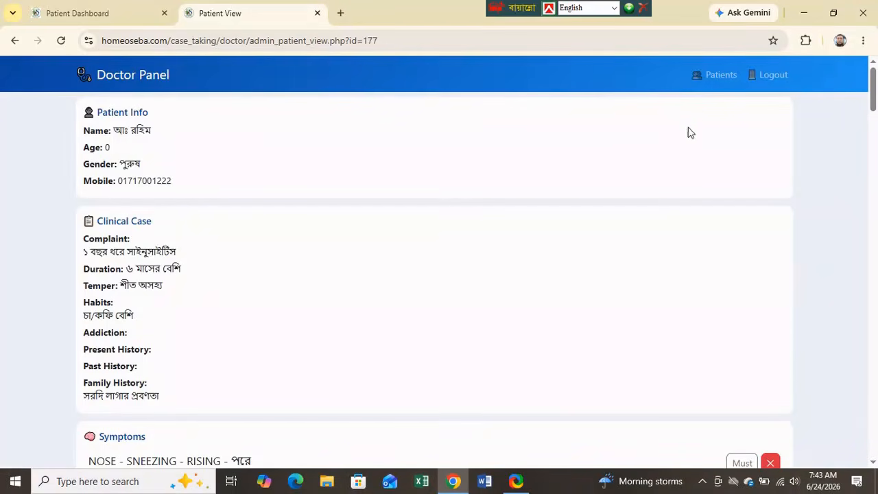
# - From the Doctor Panel's Pending Prescriptions list, open the Prescription Writer for case 177
pyautogui.click(122, 82)
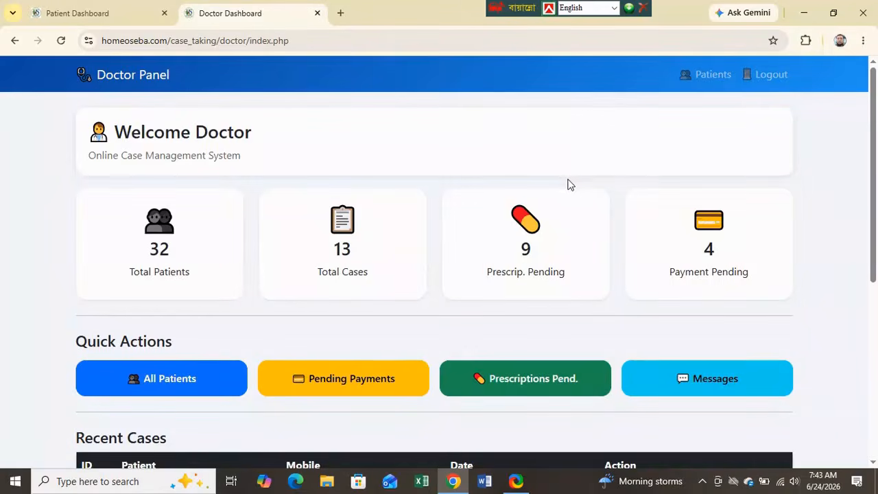
pyautogui.click(513, 385)
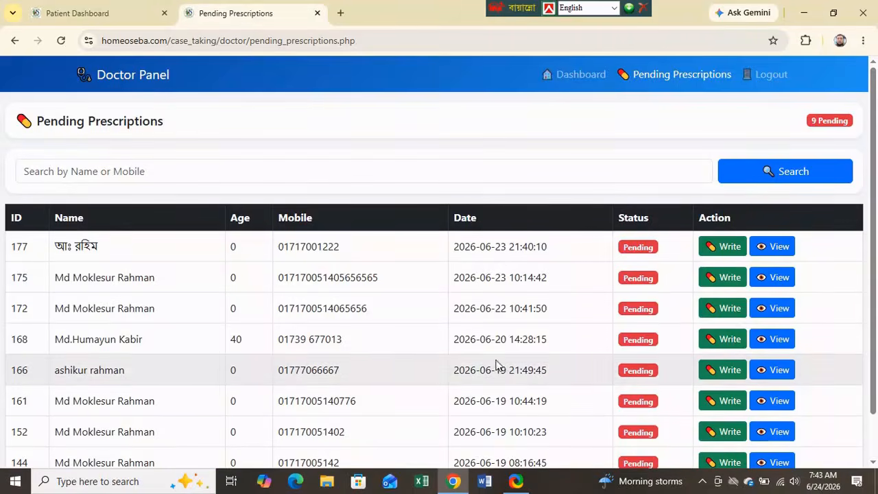
pyautogui.click(714, 251)
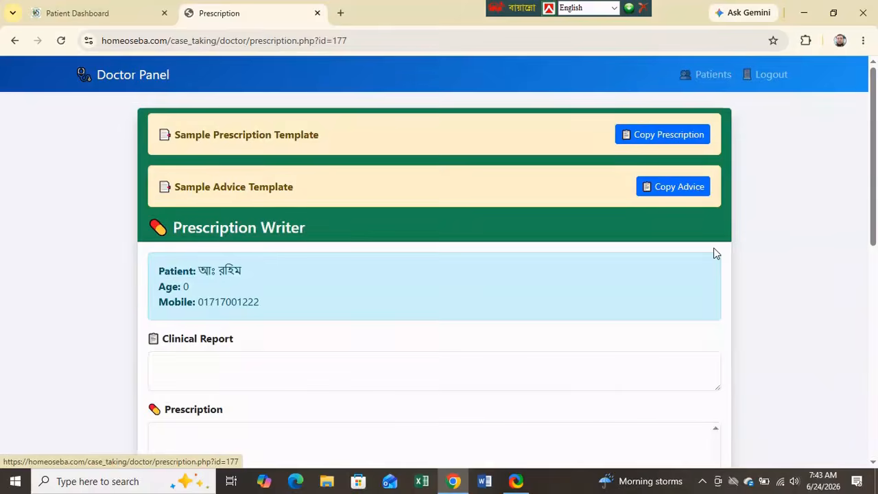
# - Fill the prescription from the sample template, replace Sulphur with Arsenic, and delete the supportive remedy block
pyautogui.click(663, 137)
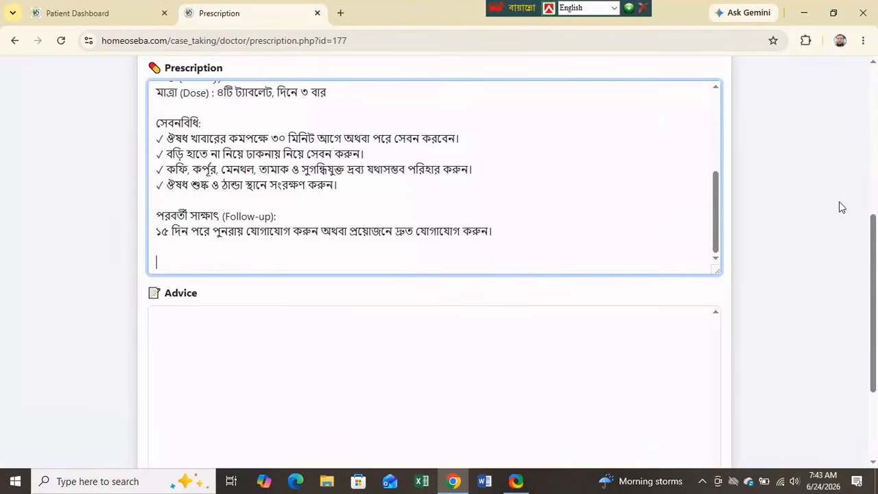
pyautogui.moveTo(716, 196); pyautogui.dragTo(710, 106)
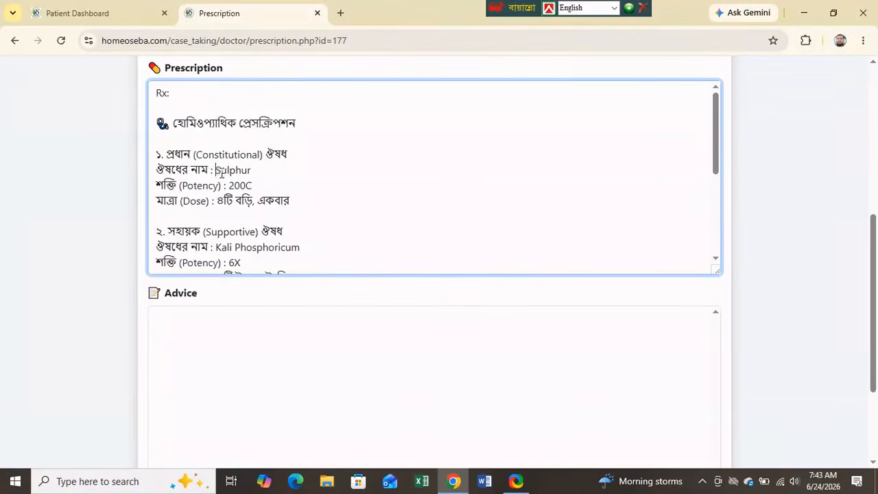
pyautogui.moveTo(214, 170); pyautogui.dragTo(273, 173)
pyautogui.write('Arsenic')
pyautogui.moveTo(717, 126); pyautogui.dragTo(721, 165)
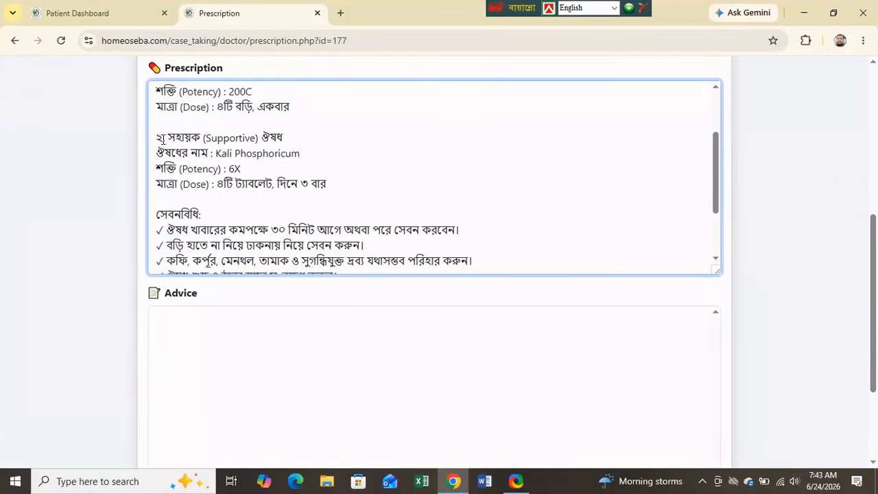
pyautogui.moveTo(155, 138); pyautogui.dragTo(387, 185)
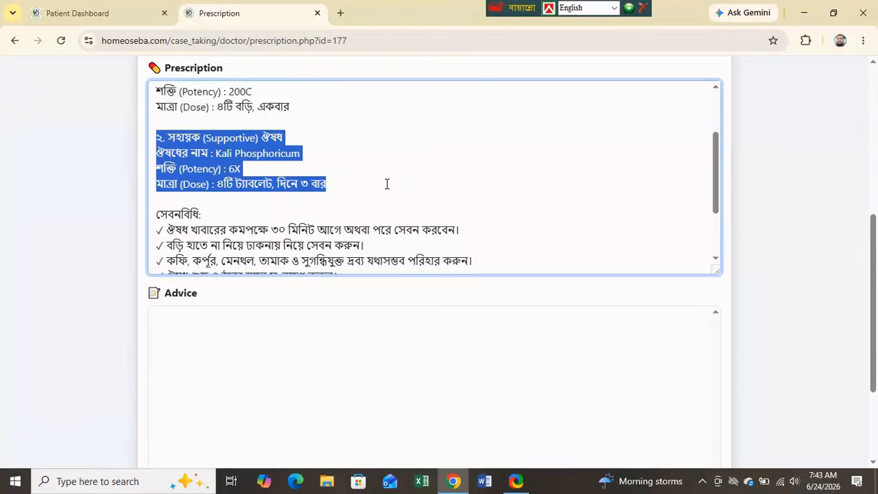
pyautogui.press('BackSpace')
pyautogui.press('BackSpace')
pyautogui.press('BackSpace')
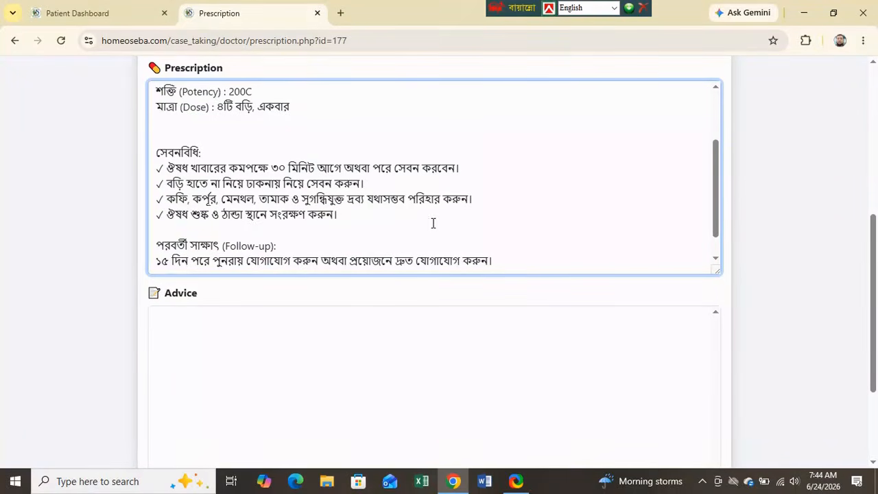
# - Fill the advice from the sample template without the special remarks lines, then save the prescription
pyautogui.scroll(2, 433, 221)
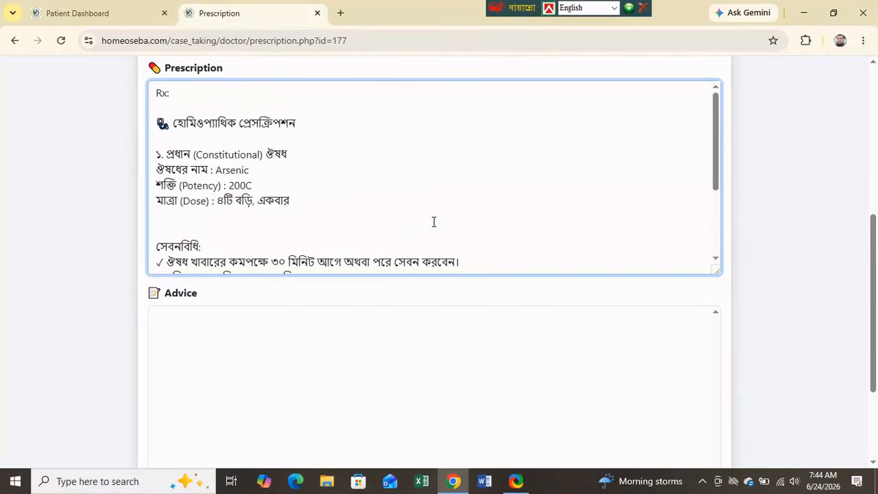
pyautogui.scroll(-2, 434, 222)
pyautogui.scroll(2, 434, 222)
pyautogui.scroll(-2, 433, 222)
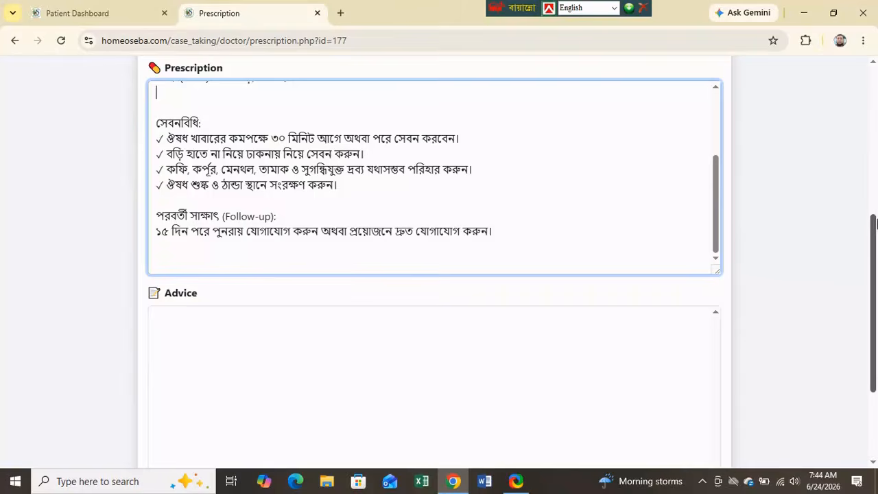
pyautogui.moveTo(874, 228); pyautogui.dragTo(876, 93)
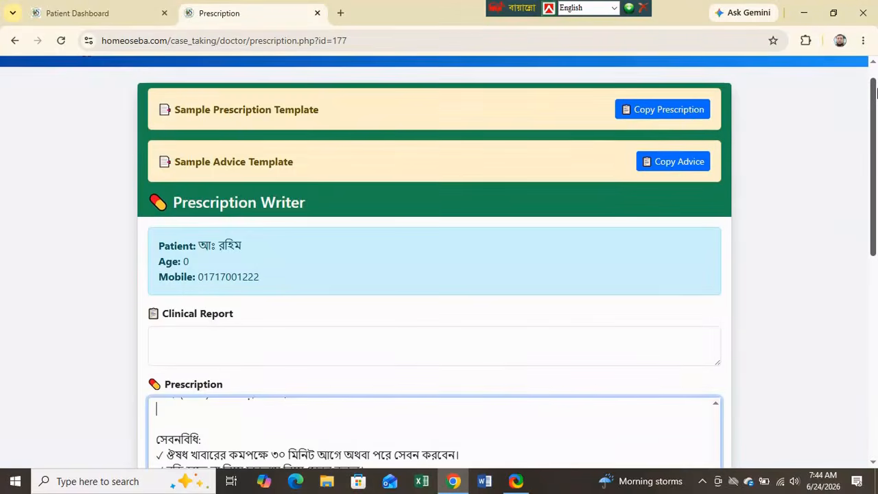
pyautogui.click(679, 162)
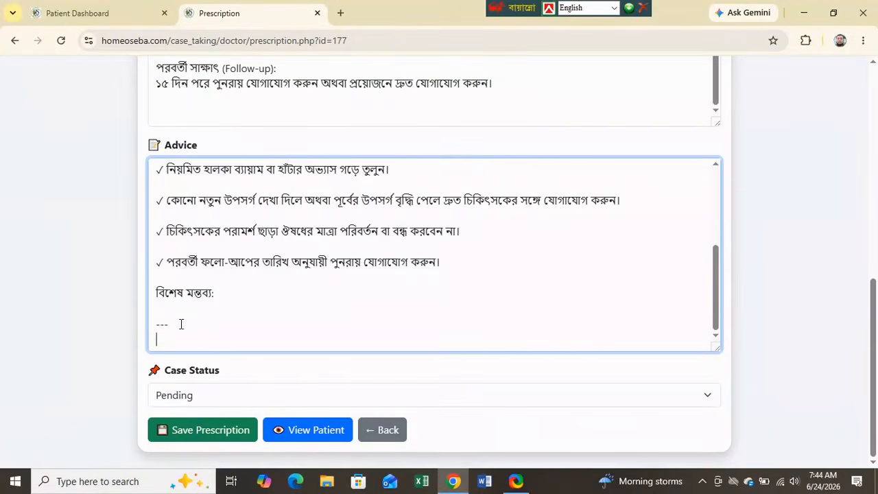
pyautogui.moveTo(180, 324); pyautogui.dragTo(147, 293)
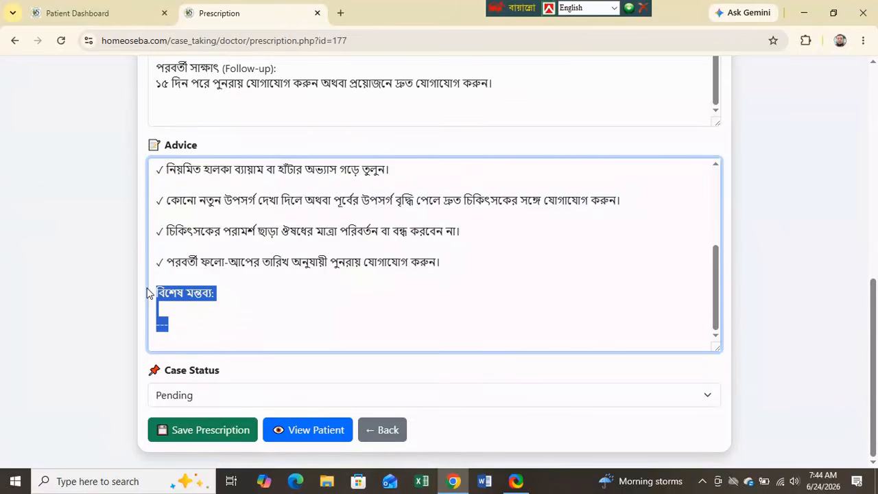
pyautogui.press('BackSpace')
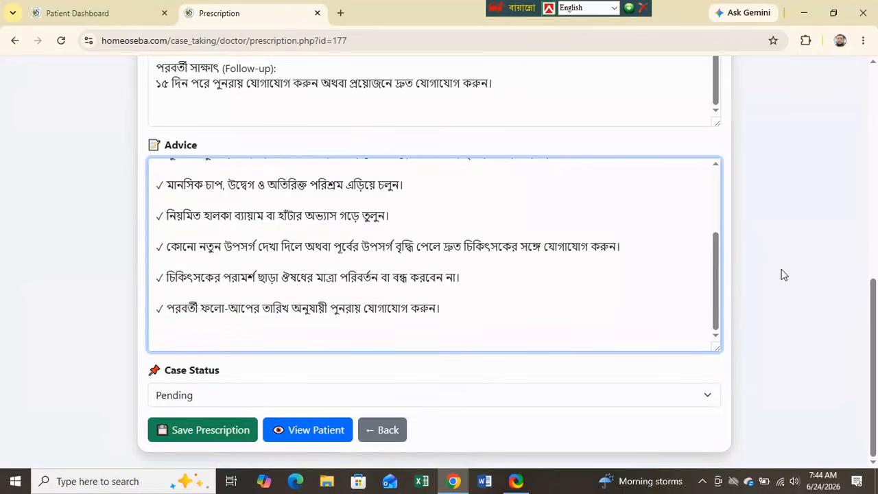
pyautogui.moveTo(717, 259); pyautogui.dragTo(720, 185)
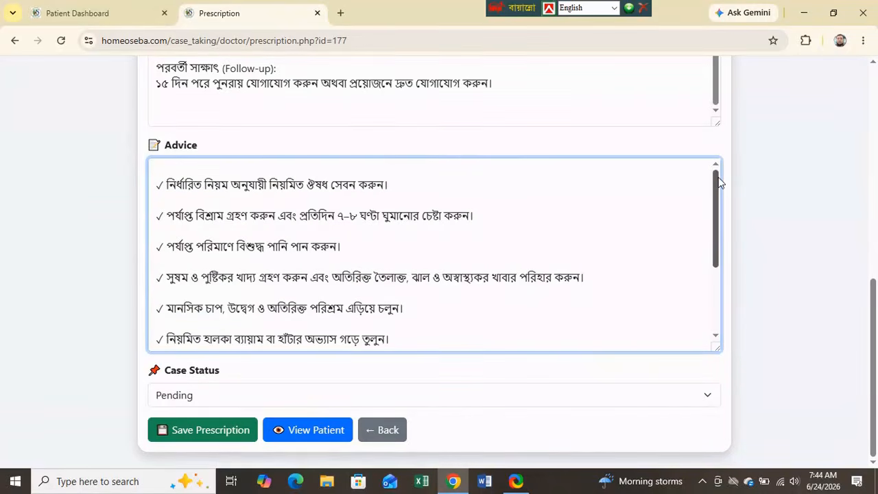
pyautogui.scroll(5, 810, 186)
pyautogui.scroll(3, 810, 192)
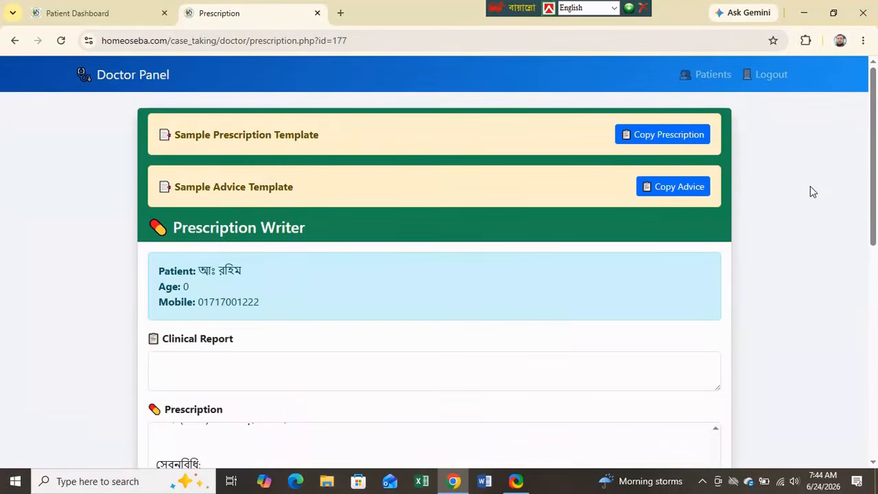
pyautogui.scroll(-6, 810, 192)
pyautogui.scroll(-2, 810, 188)
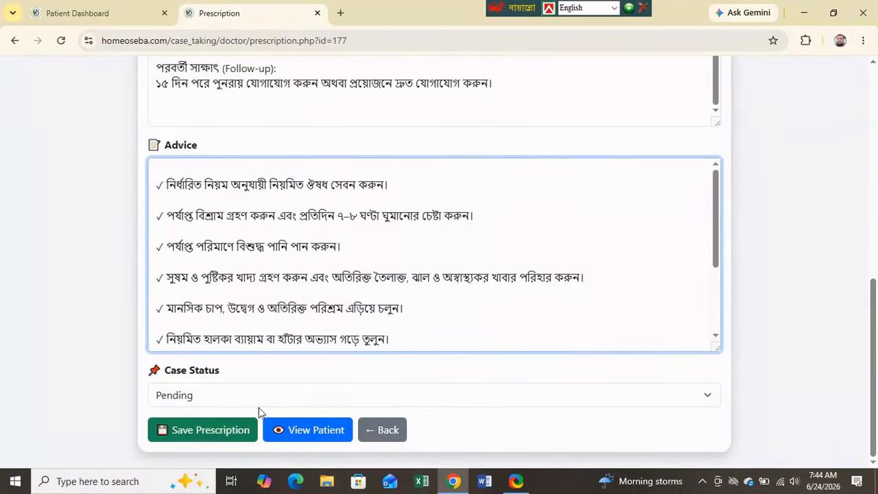
pyautogui.click(200, 432)
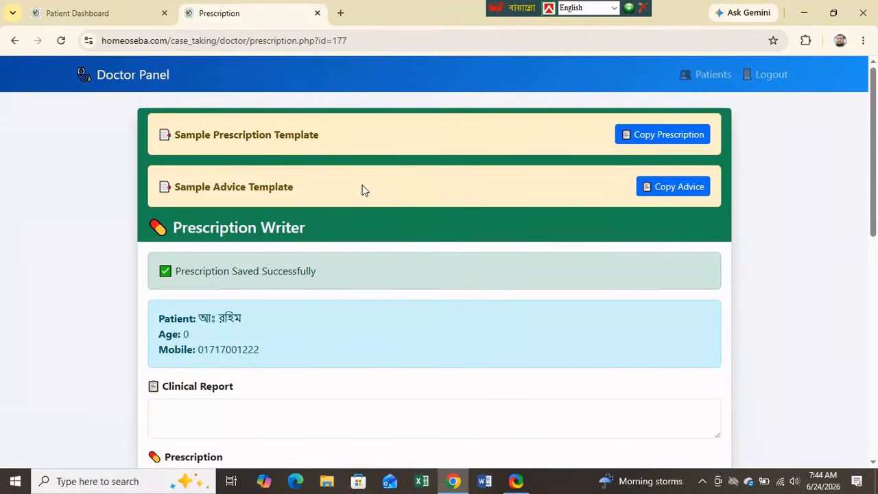
# - Confirm case 177's prescription shows Ready in All Patients, then return to the Doctor Panel
pyautogui.click(137, 79)
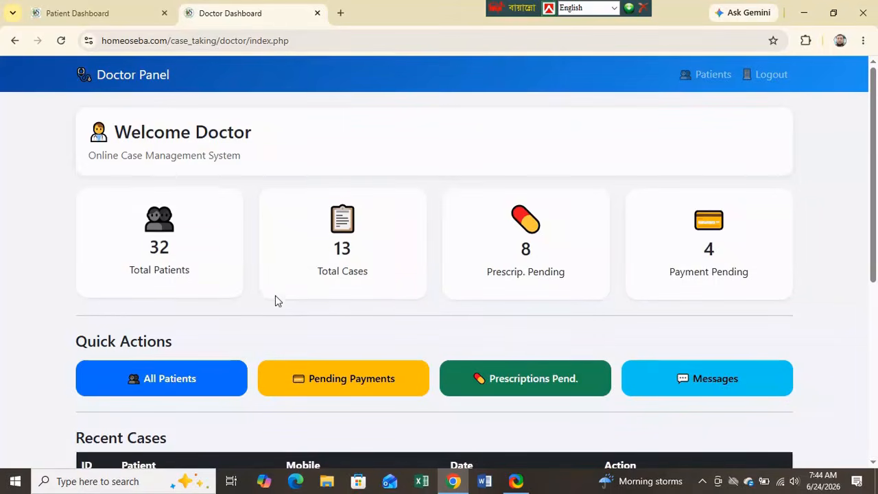
pyautogui.click(151, 379)
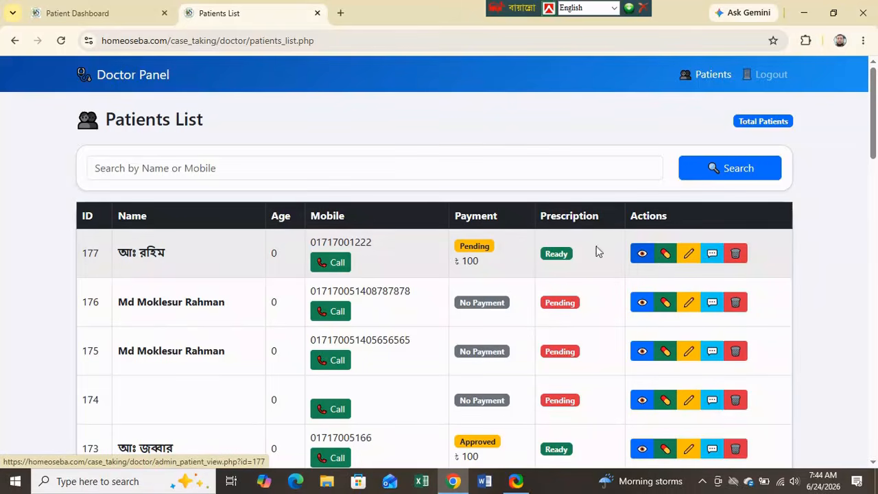
pyautogui.click(128, 78)
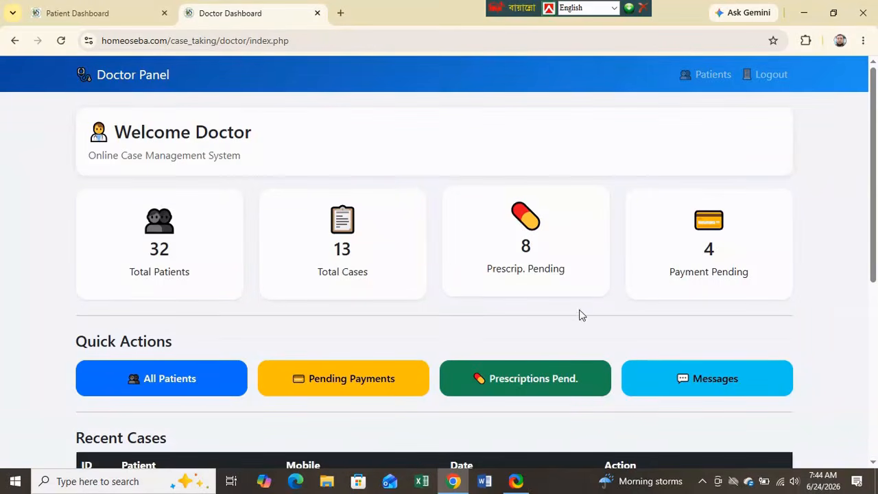
# - Approve payment request 70 for ৳100 under Pending Payments, then go back to the Patient Dashboard
pyautogui.click(333, 389)
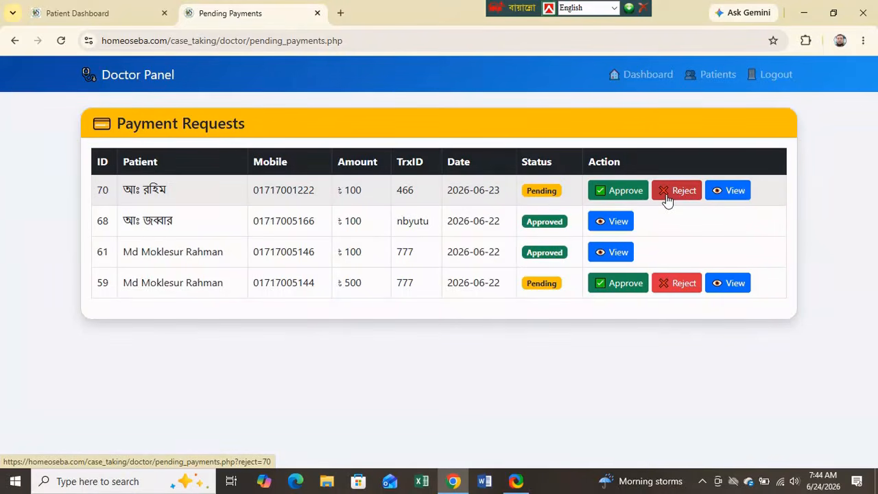
pyautogui.click(617, 195)
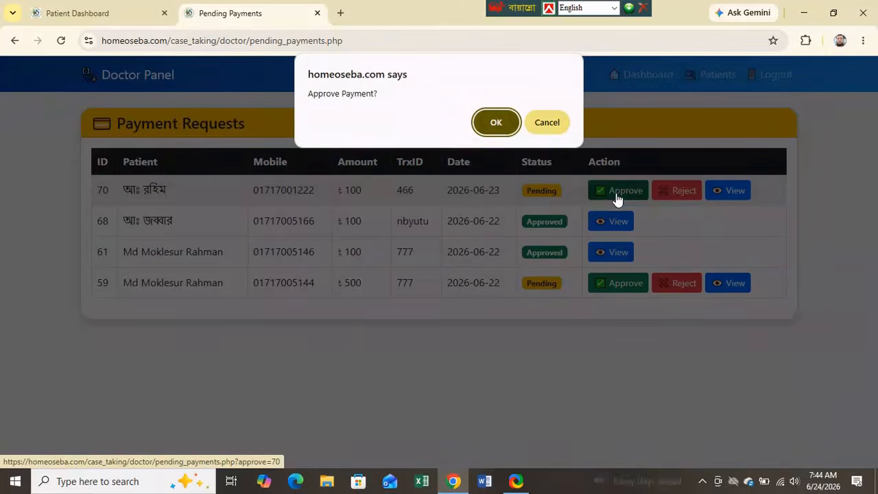
pyautogui.click(499, 126)
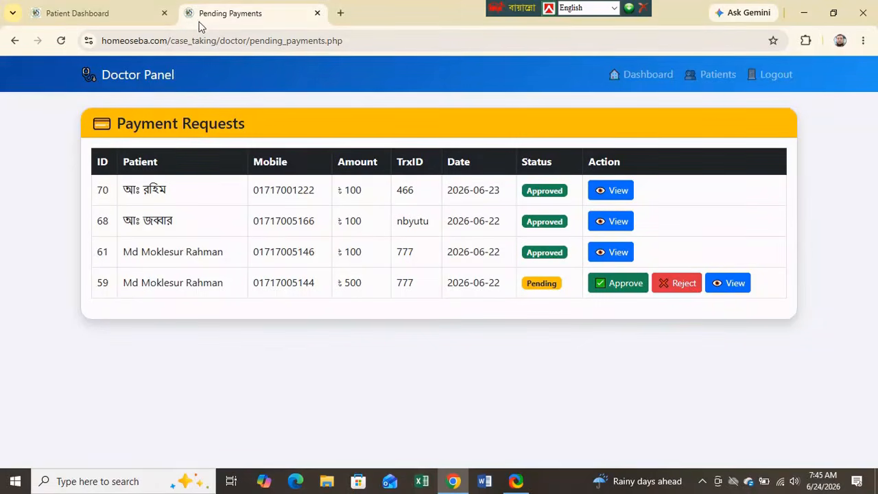
pyautogui.click(99, 13)
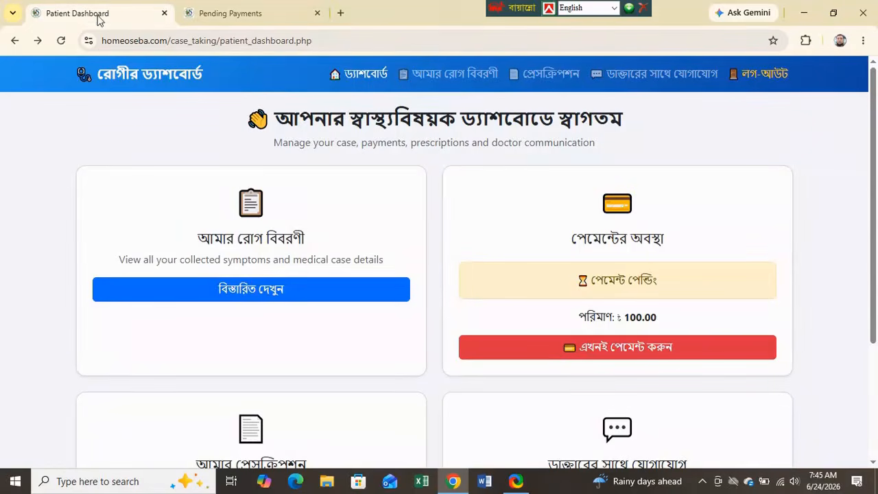
# - Reload the Patient Dashboard to show the payment as complete
pyautogui.click(61, 40)
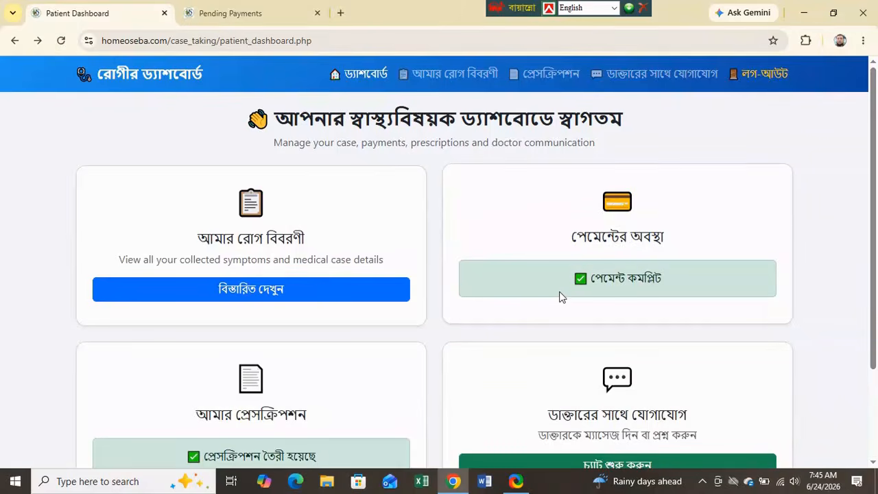
pyautogui.scroll(-3, 562, 296)
pyautogui.scroll(1, 628, 173)
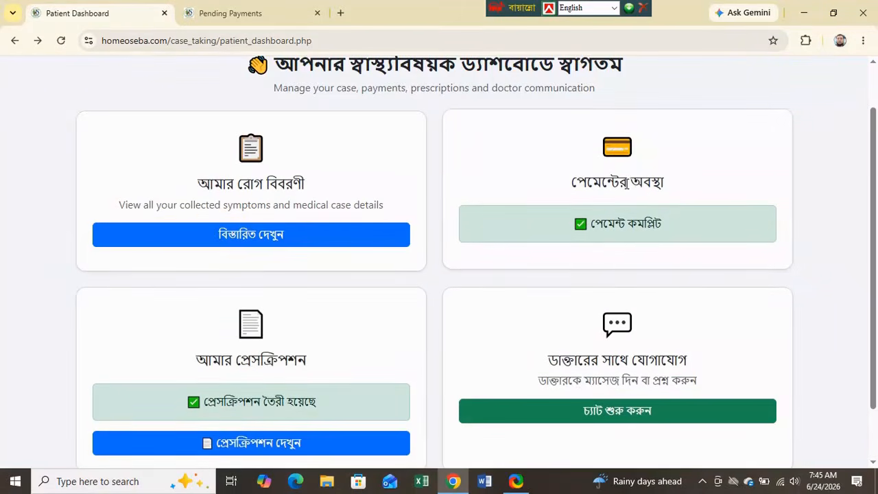
pyautogui.scroll(-1, 320, 388)
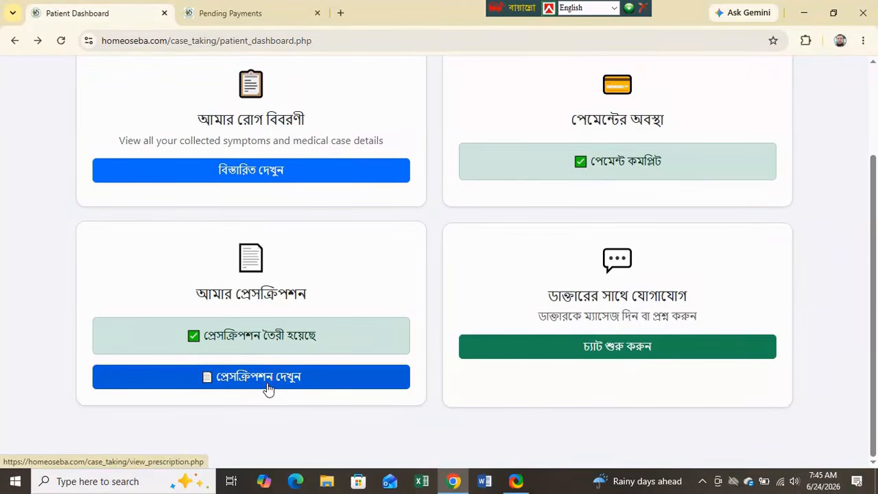
# - Open the patient's Arsenic 200C prescription and check its print preview before cancelling
pyautogui.click(266, 385)
pyautogui.scroll(-3, 557, 300)
pyautogui.scroll(1, 556, 300)
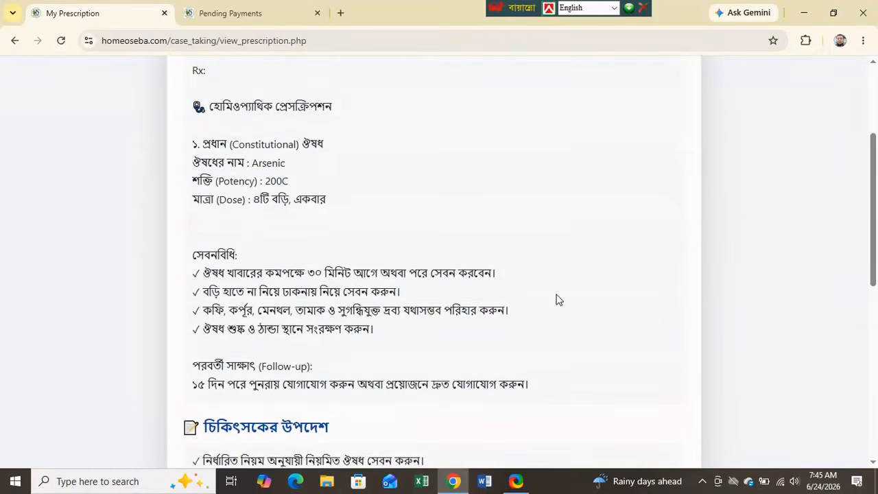
pyautogui.scroll(-1, 556, 300)
pyautogui.scroll(-7, 557, 300)
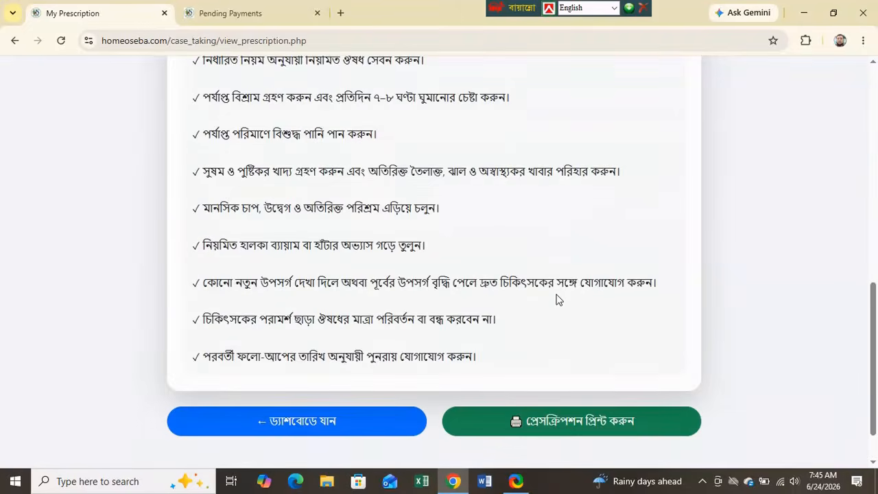
pyautogui.click(573, 425)
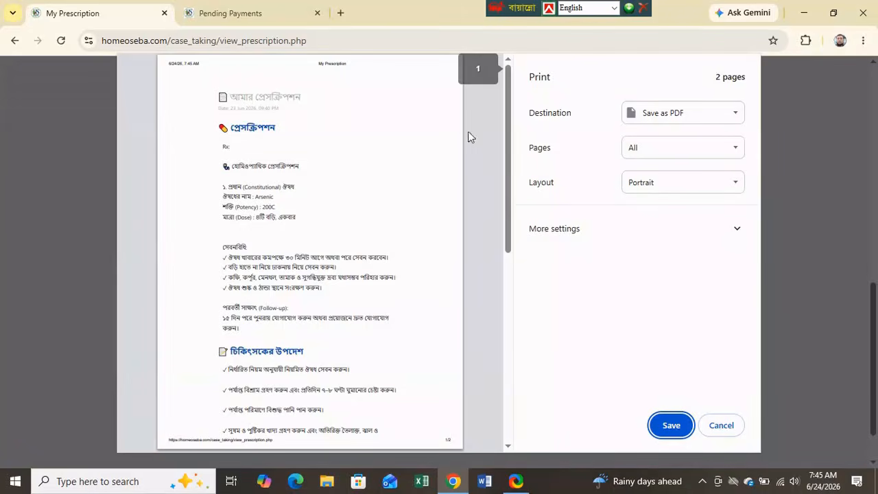
pyautogui.moveTo(508, 117); pyautogui.dragTo(504, 192)
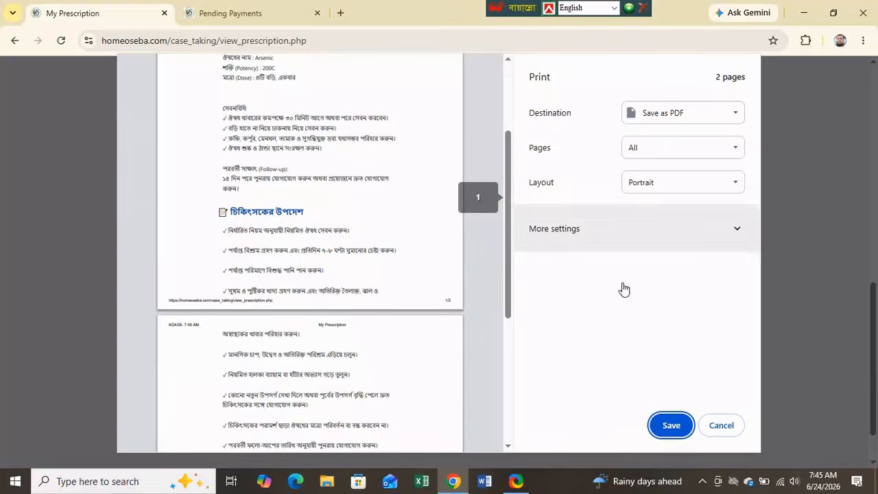
pyautogui.click(727, 426)
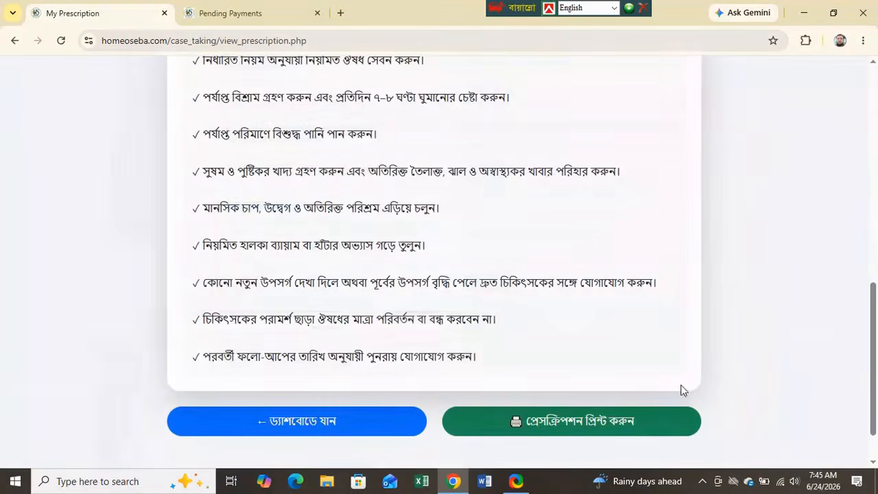
pyautogui.scroll(12, 646, 272)
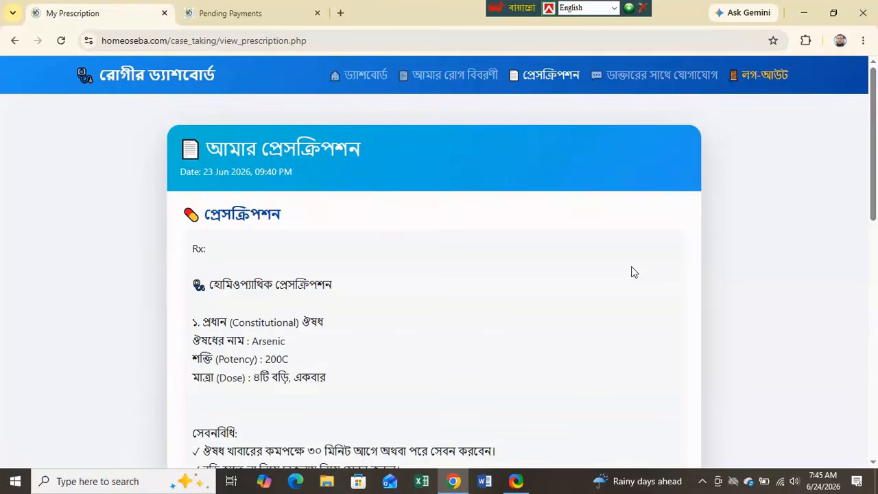
# - Copy the patient's mobile number from Pending Payments and log the patient out
pyautogui.click(233, 14)
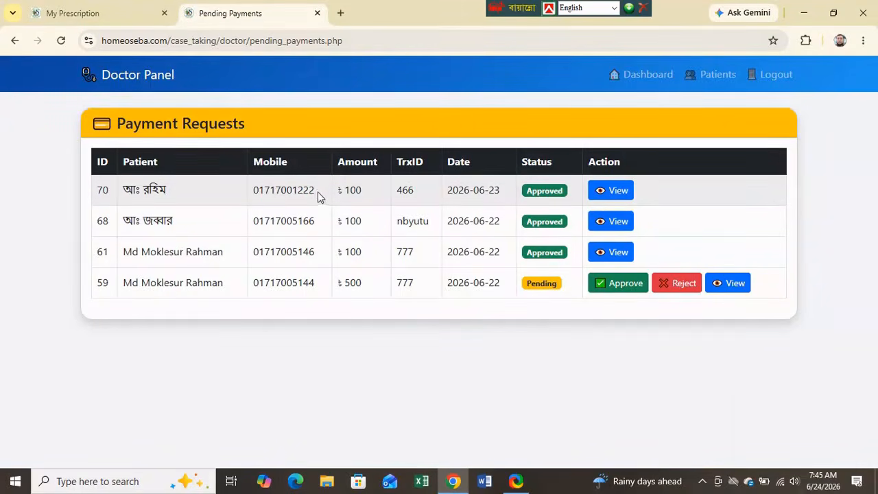
pyautogui.moveTo(317, 192); pyautogui.dragTo(254, 197)
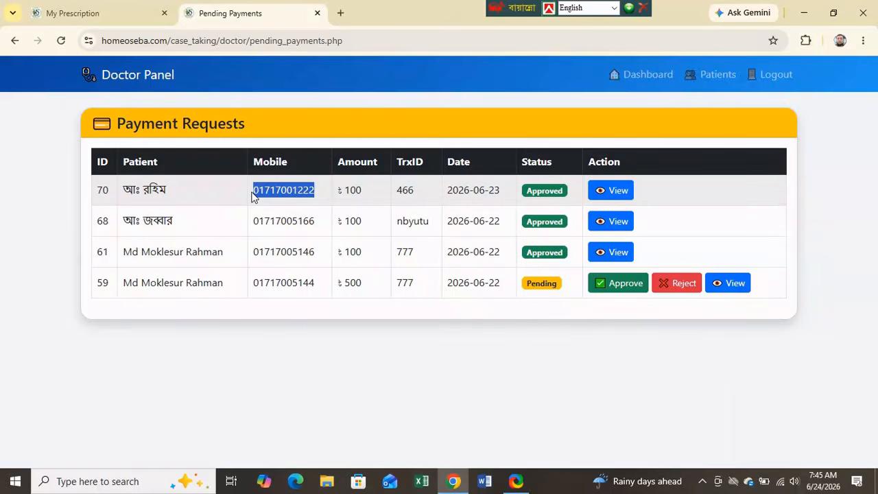
pyautogui.click(90, 12)
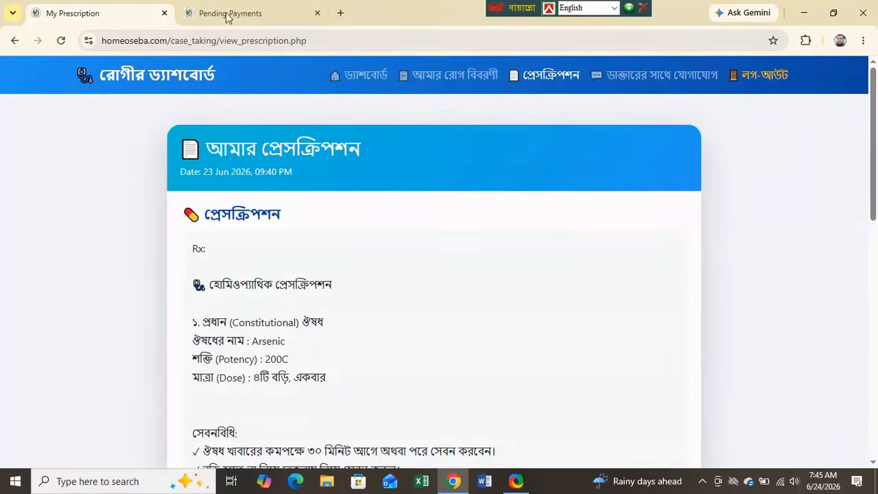
pyautogui.click(769, 82)
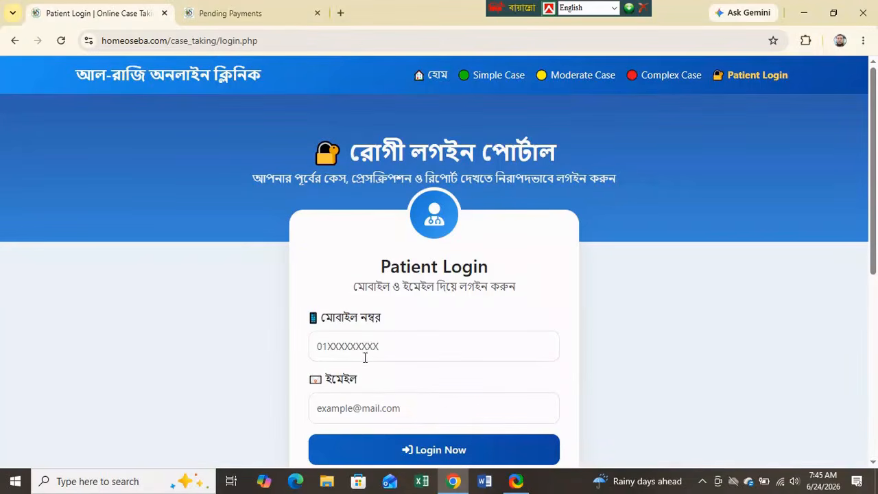
# - Log the patient back in with their mobile number and saved e-mail address
pyautogui.click(374, 346)
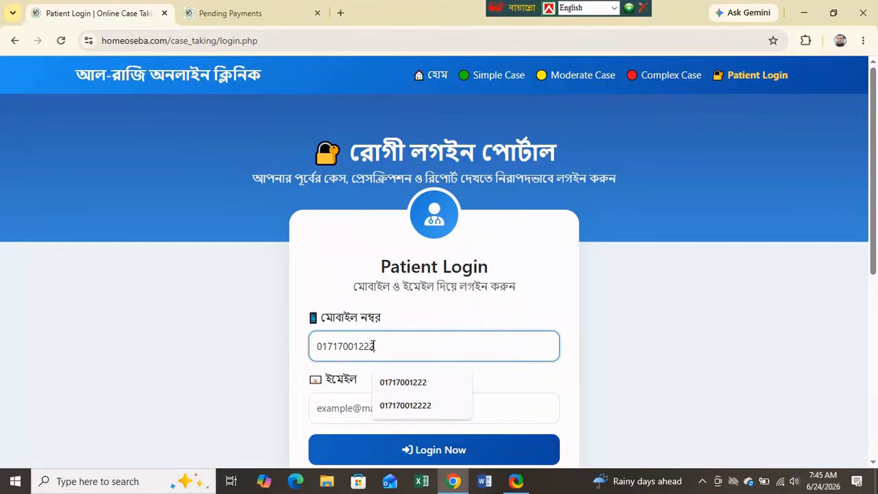
pyautogui.click(336, 415)
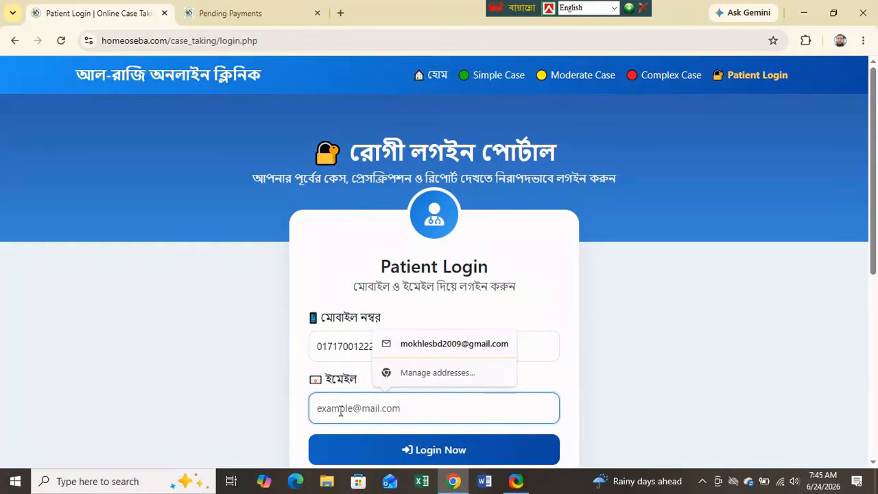
pyautogui.click(439, 346)
pyautogui.scroll(-2, 512, 391)
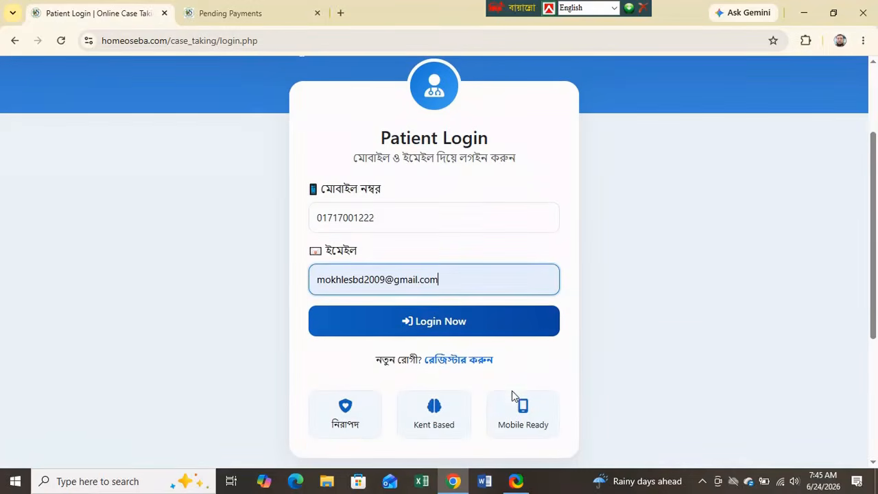
pyautogui.click(428, 328)
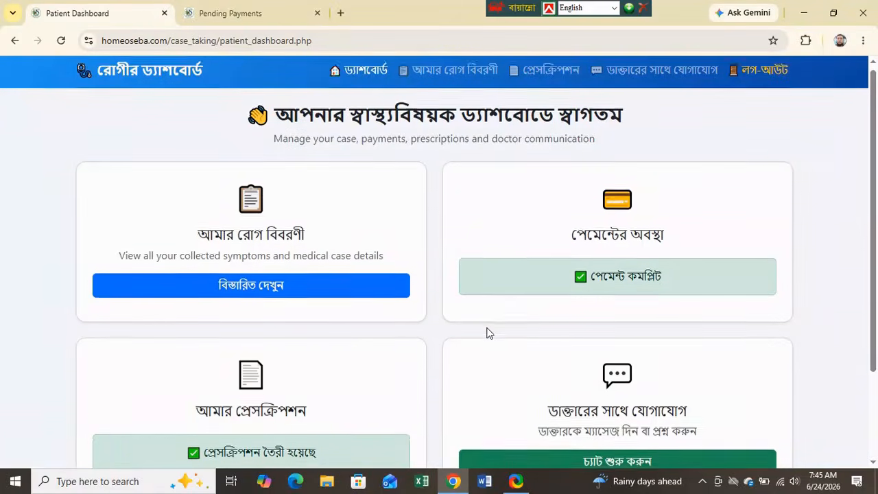
pyautogui.scroll(-2, 487, 332)
pyautogui.scroll(2, 487, 332)
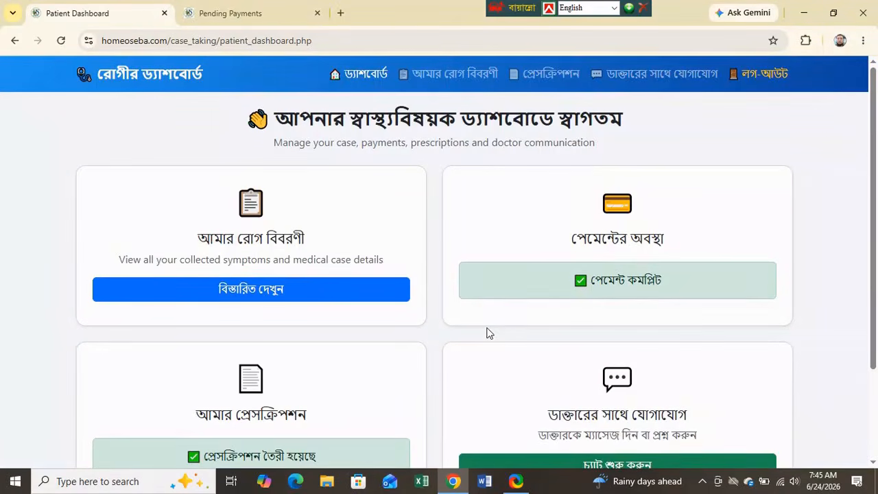